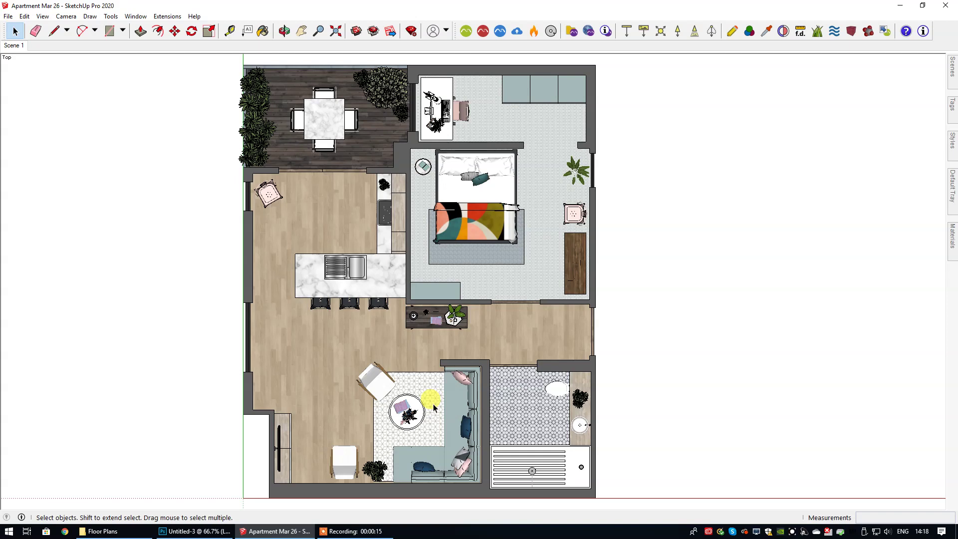
# Move the patterned living-room rug horizontally out of the floor plan into the empty space beside the apartment.
pyautogui.click(425, 393)
pyautogui.press('m')
pyautogui.click(422, 388)
pyautogui.click(721, 388)
pyautogui.click(302, 31)
pyautogui.moveTo(694, 387); pyautogui.dragTo(407, 280)
pyautogui.scroll(1, 469, 319)
pyautogui.scroll(2, 469, 319)
pyautogui.press('space')
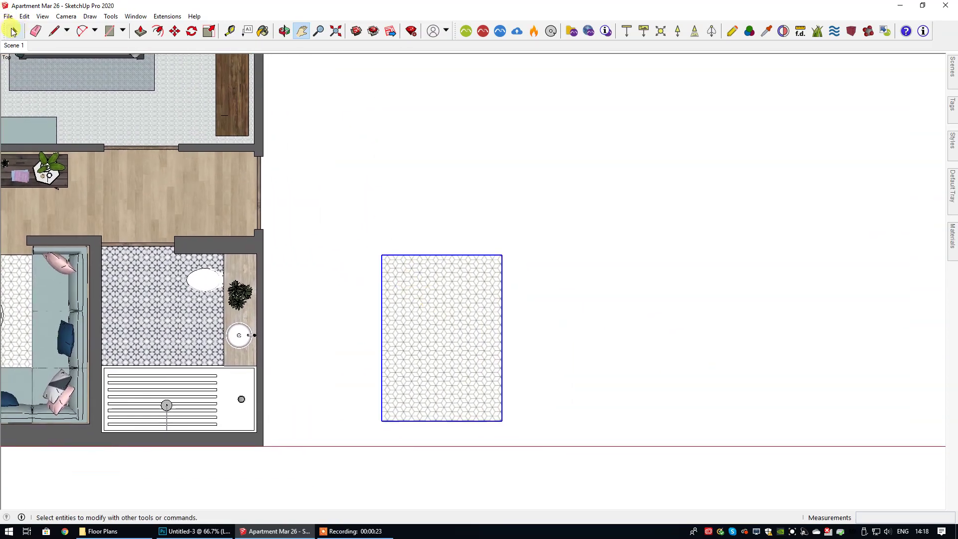
pyautogui.click(367, 126)
# Measure the rug's length and width with the Tape Measure tool.
pyautogui.click(229, 31)
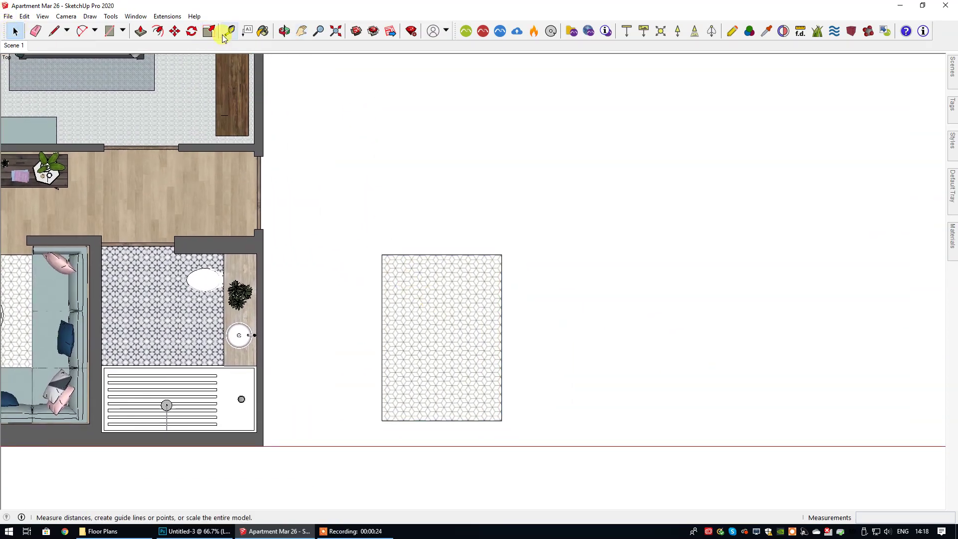
pyautogui.click(442, 254)
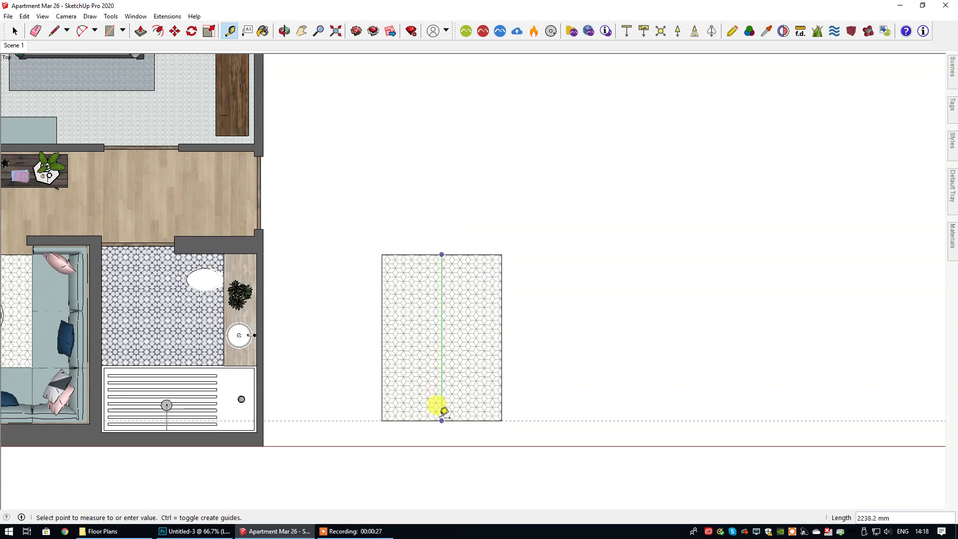
pyautogui.press('Escape')
pyautogui.click(382, 338)
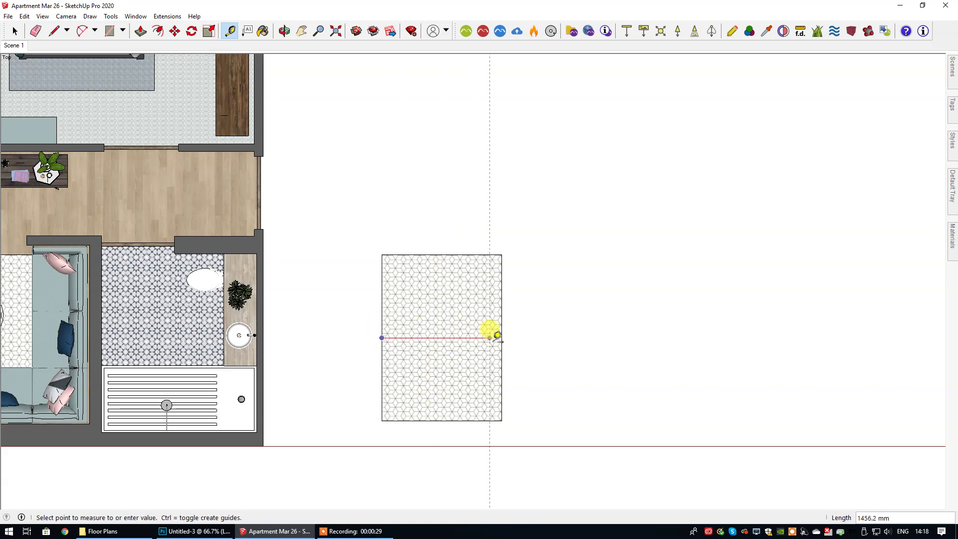
pyautogui.click(14, 30)
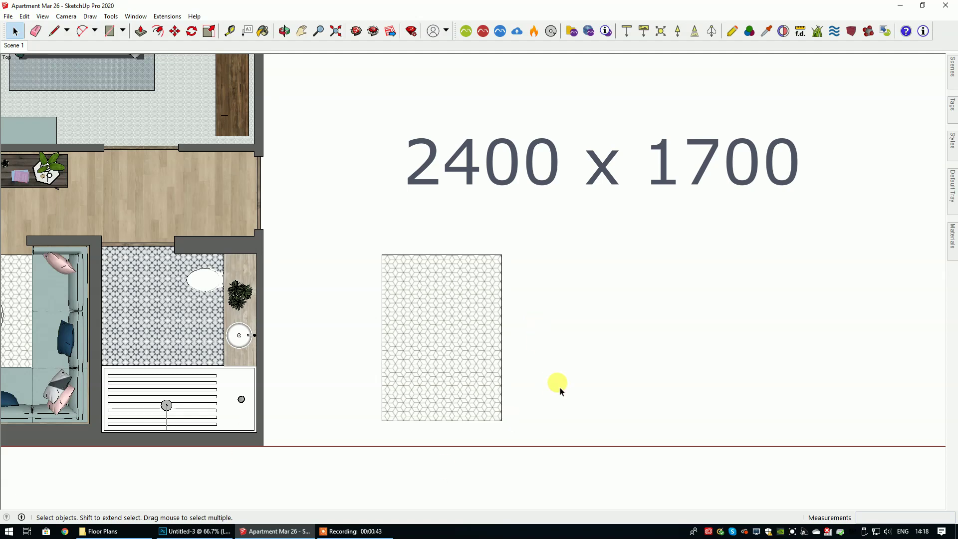
# Place a copy of the rug horizontally beside the original for a scaling trial.
pyautogui.click(439, 353)
pyautogui.press('m')
pyautogui.click(440, 351)
pyautogui.press('ctrl')
pyautogui.click(630, 350)
pyautogui.click(301, 31)
pyautogui.moveTo(387, 173); pyautogui.dragTo(300, 217)
pyautogui.click(15, 31)
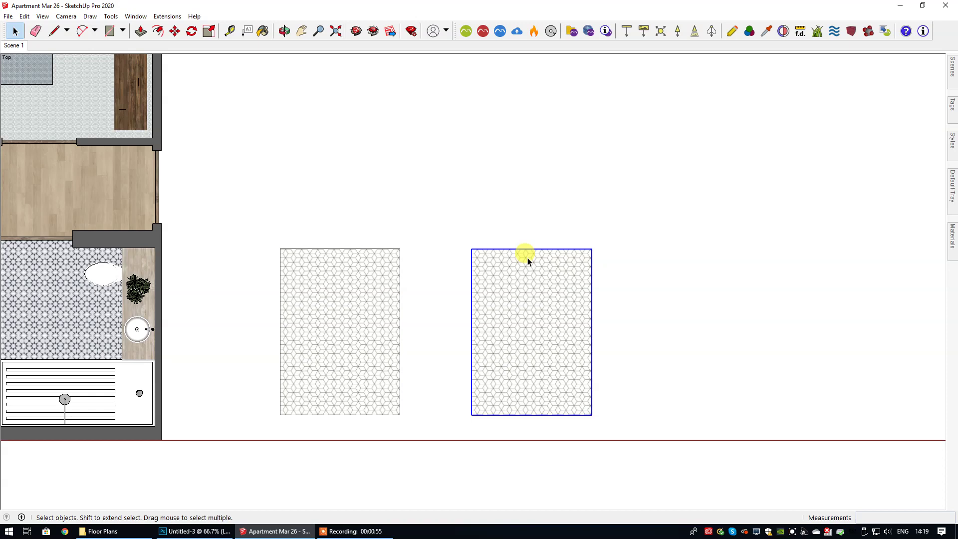
# Try enlarging the copied rug from its corner with the Scale tool, and delete that copy.
pyautogui.click(209, 31)
pyautogui.moveTo(593, 249); pyautogui.dragTo(621, 218)
pyautogui.press('space')
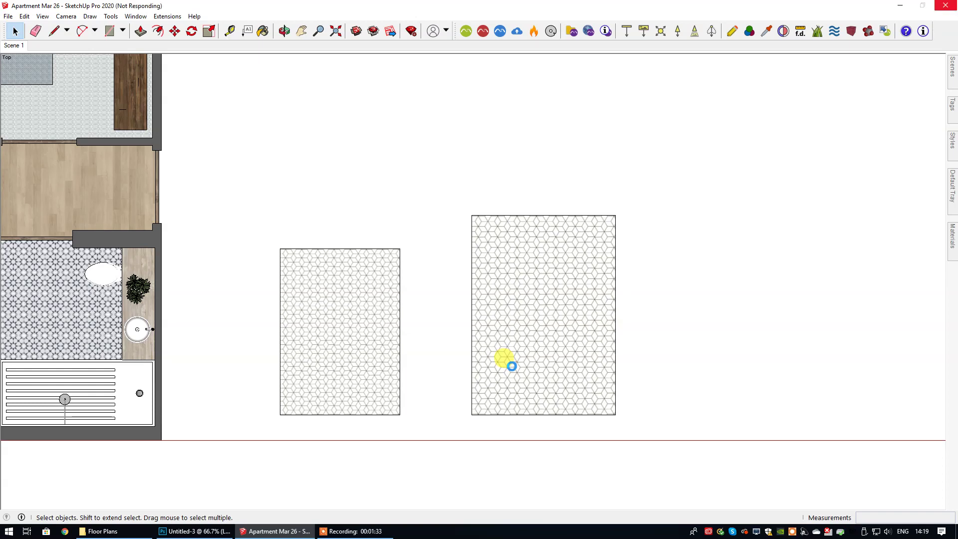
pyautogui.click(549, 351)
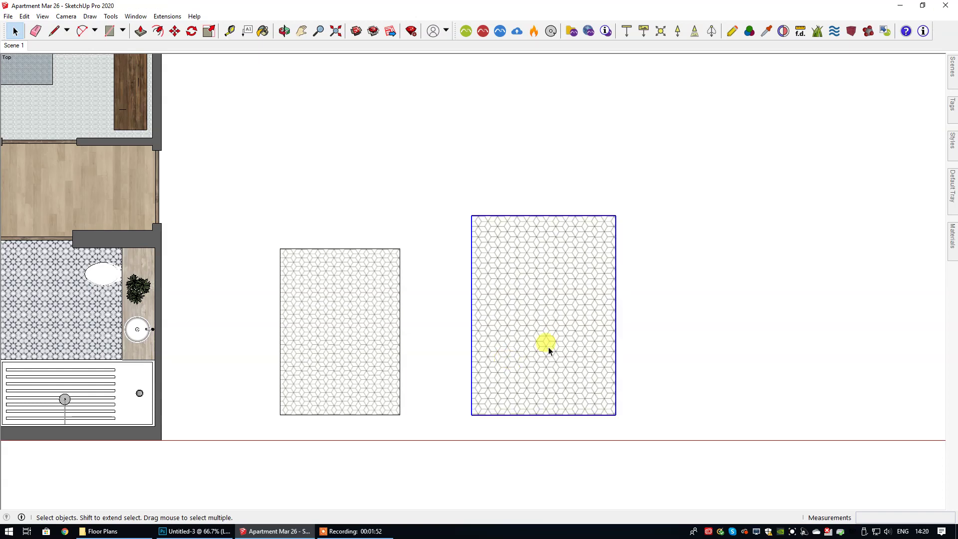
pyautogui.press('Delete')
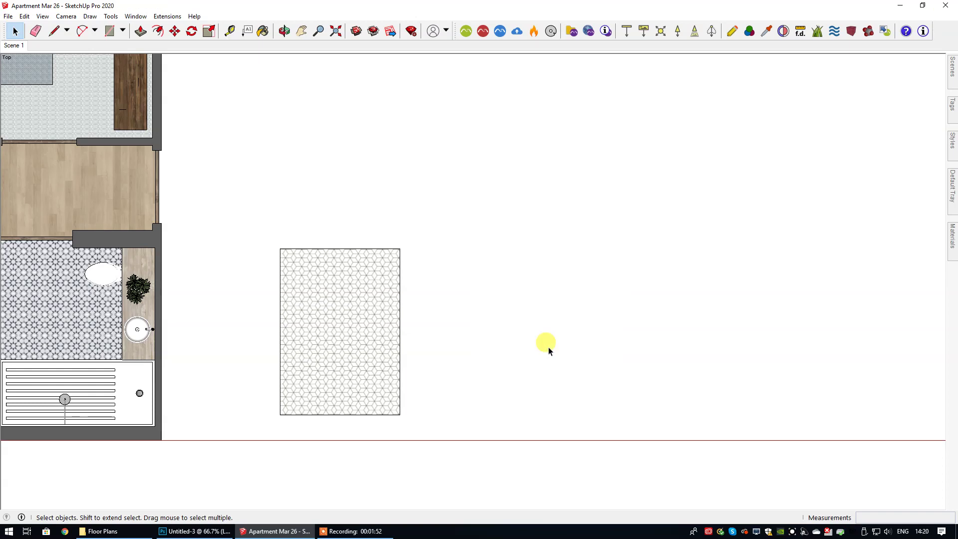
# Copy the original rug horizontally into the empty space beside it with the Move tool.
pyautogui.click(369, 332)
pyautogui.press('m')
pyautogui.click(372, 335)
pyautogui.press('ctrl')
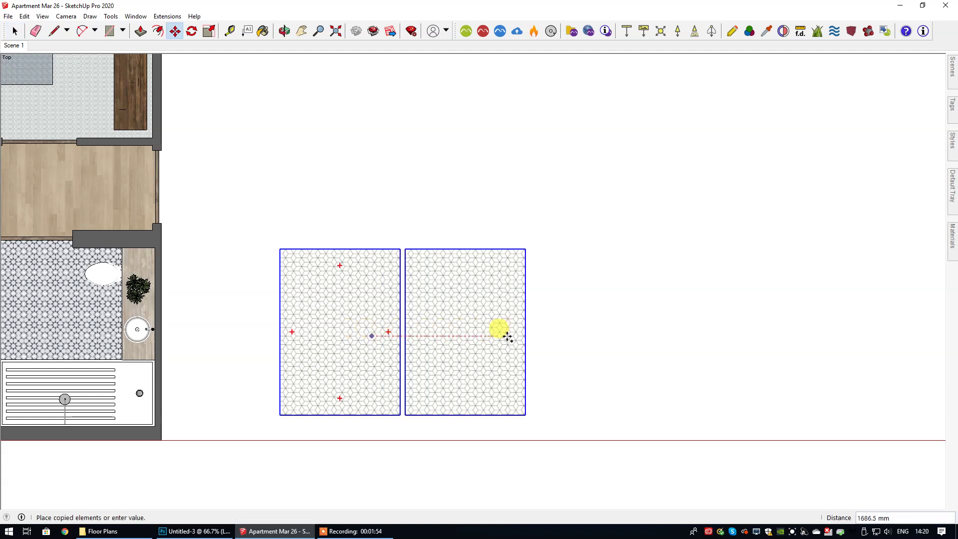
pyautogui.click(576, 336)
pyautogui.press('space')
pyautogui.click(686, 268)
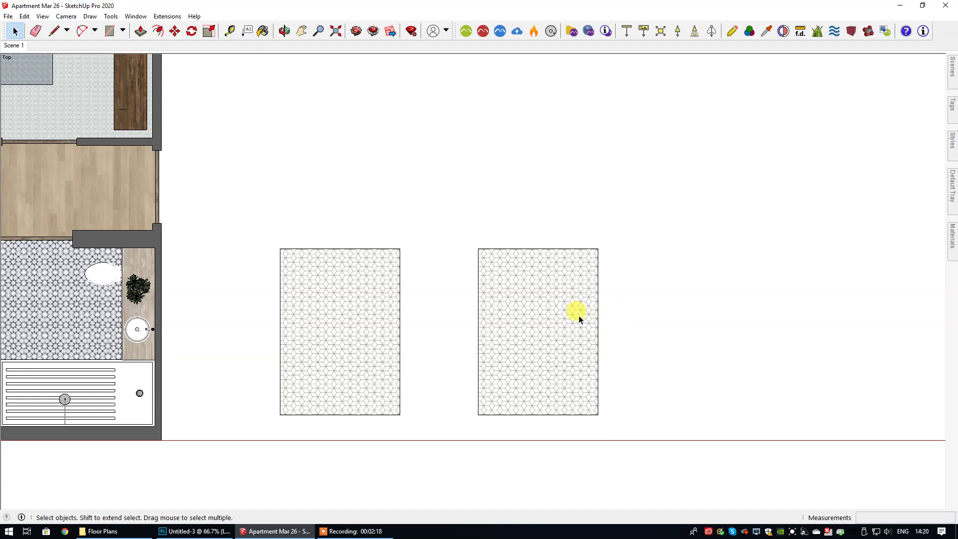
# Open the copied rug for editing and place a horizontal guide 2400 mm up from its bottom edge.
pyautogui.scroll(3, 579, 318)
pyautogui.click(303, 29)
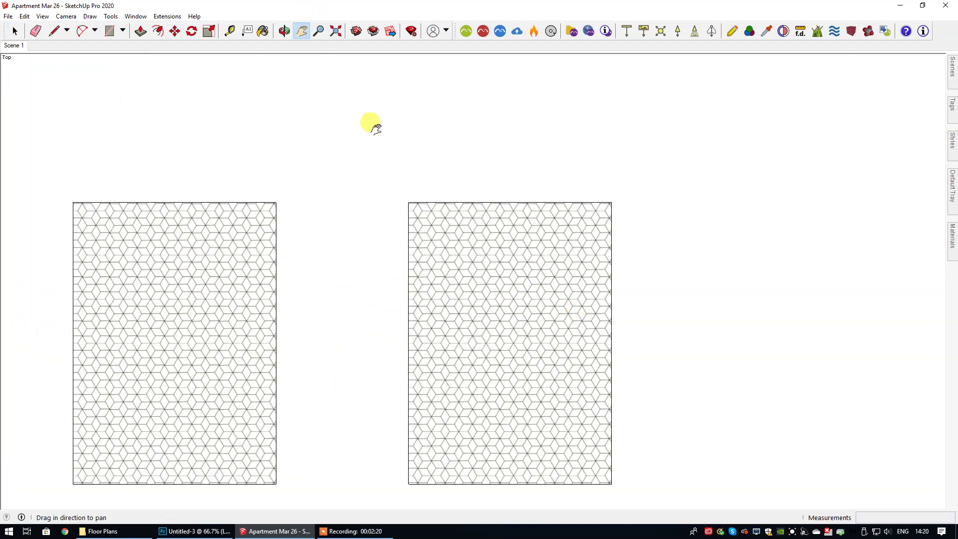
pyautogui.moveTo(375, 129); pyautogui.dragTo(357, 82)
pyautogui.click(15, 31)
pyautogui.click(495, 257)
pyautogui.doubleClick(494, 257)
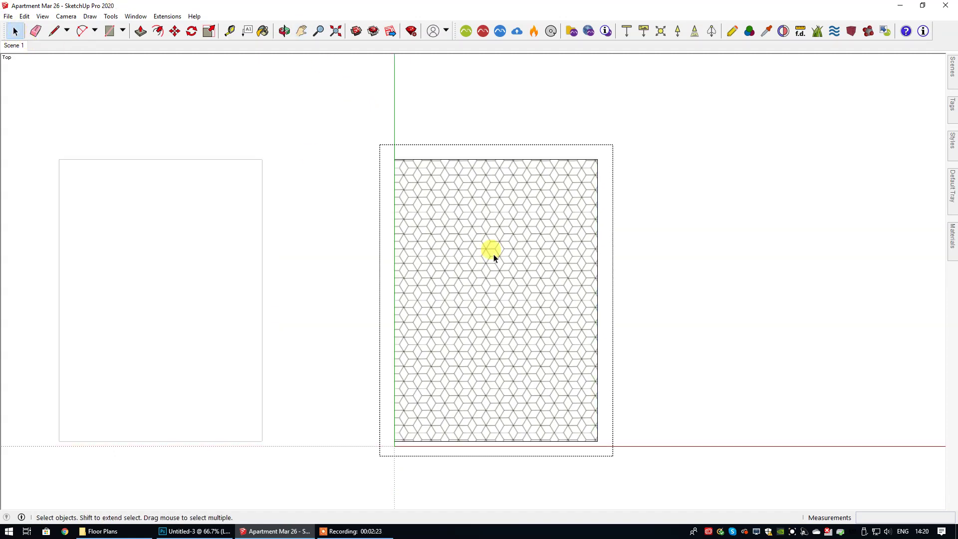
pyautogui.click(229, 31)
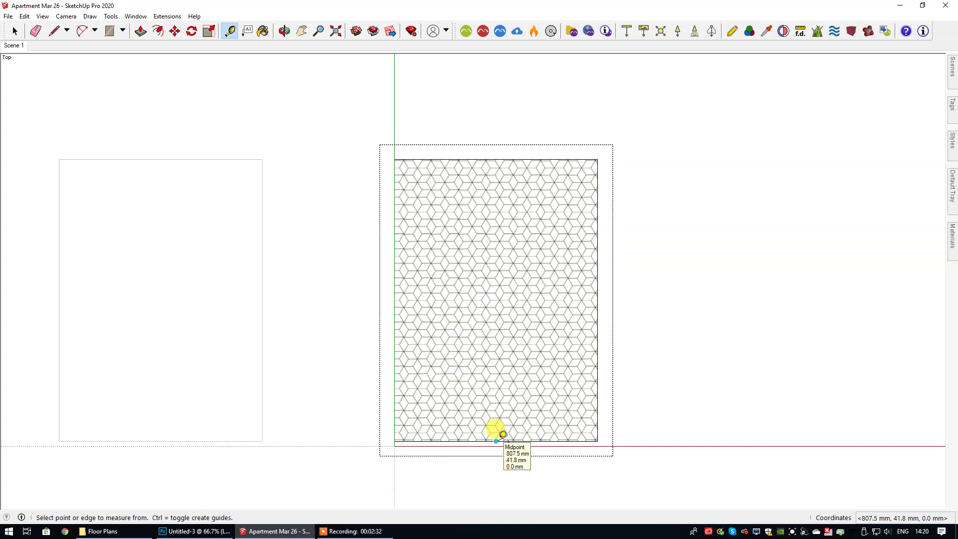
pyautogui.click(500, 438)
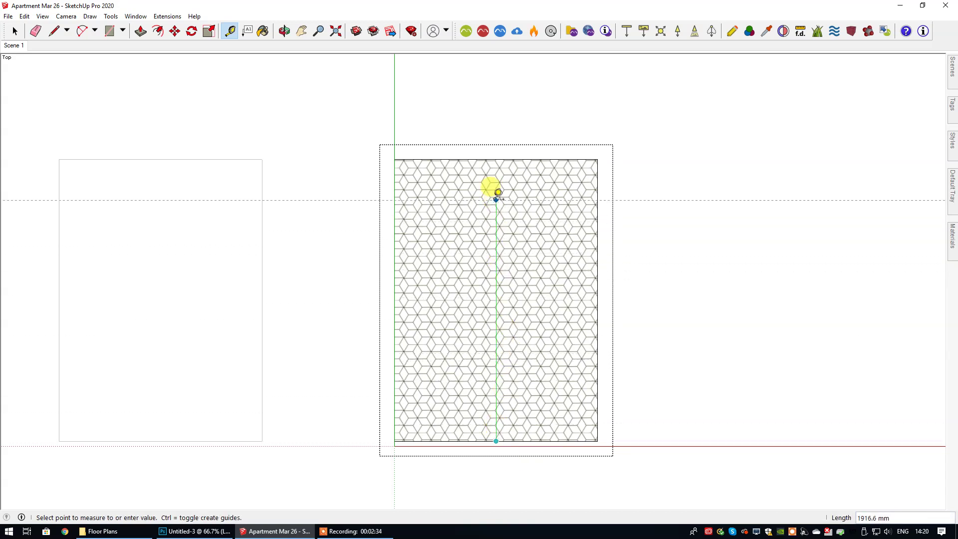
pyautogui.write('2')
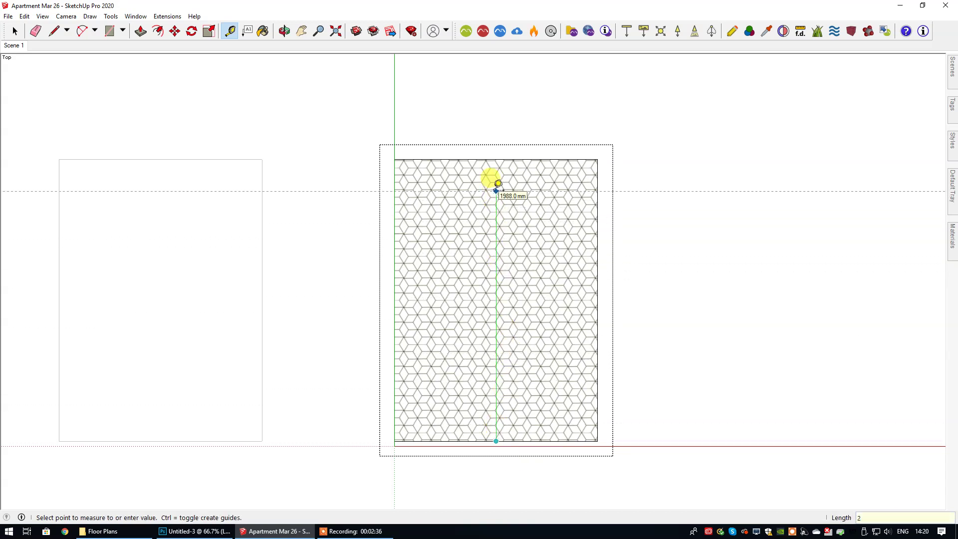
pyautogui.write('400')
pyautogui.press('Return')
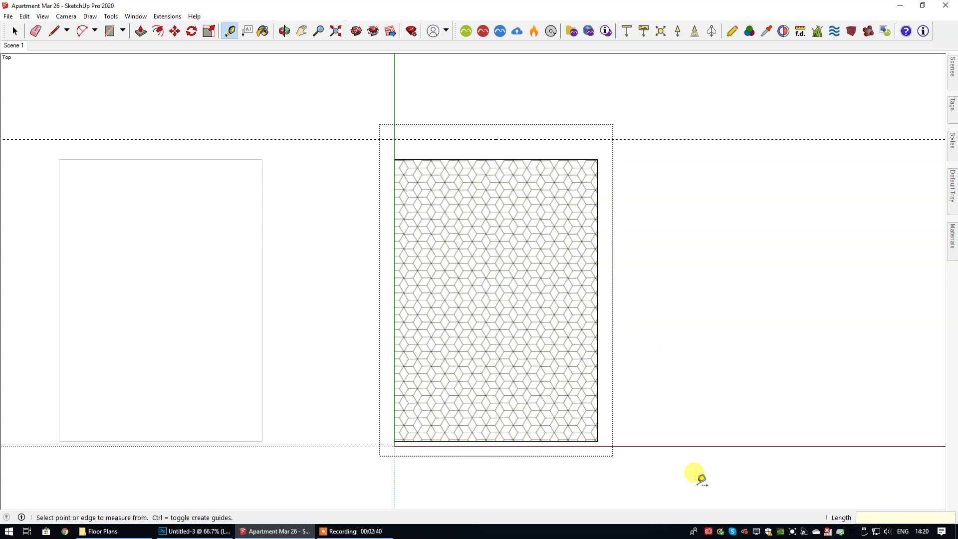
# Stretch the copied rug's length by moving its top edge onto the 2400 mm guide, and close the rug.
pyautogui.click(12, 31)
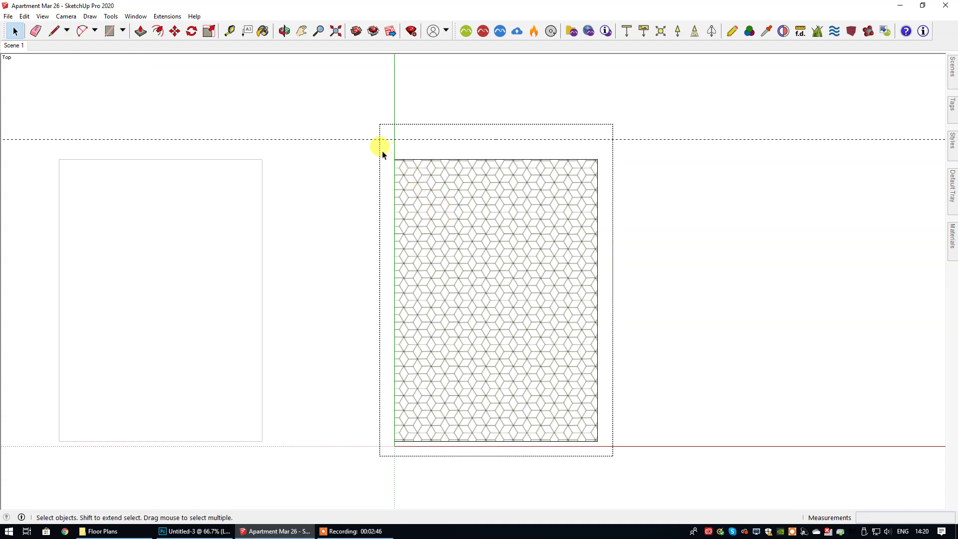
pyautogui.moveTo(382, 151); pyautogui.dragTo(627, 180)
pyautogui.click(175, 35)
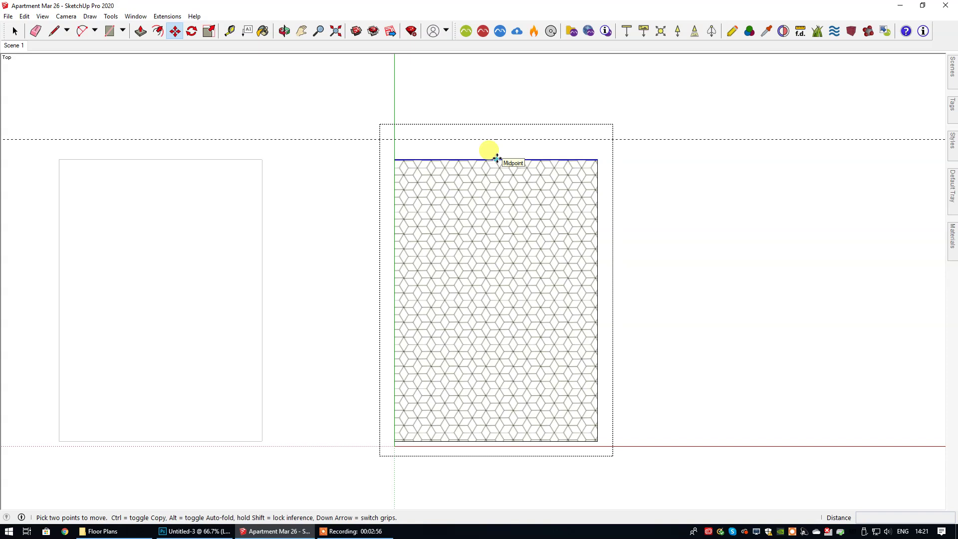
pyautogui.click(498, 159)
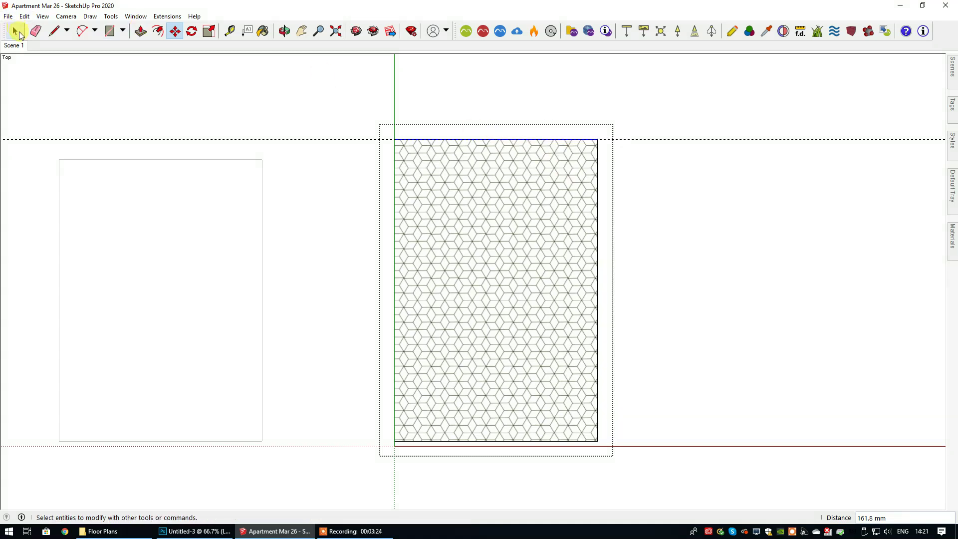
pyautogui.click(15, 32)
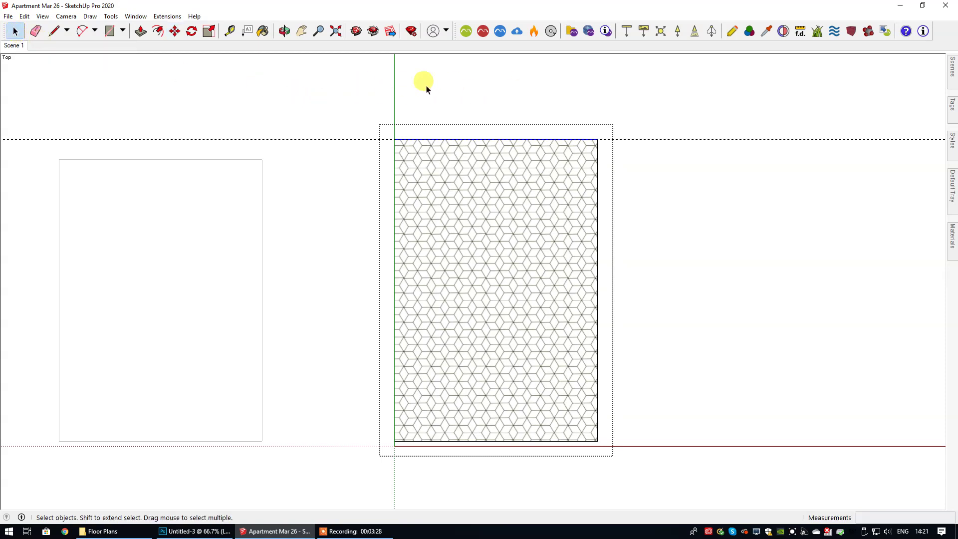
pyautogui.click(454, 91)
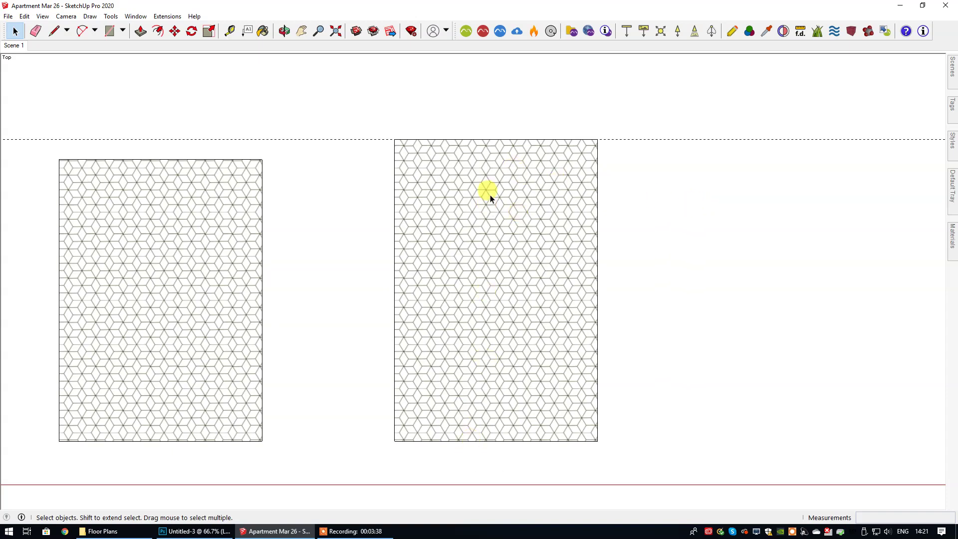
# Reopen the copied rug for editing and place a vertical guide 1700 mm left of its right edge.
pyautogui.doubleClick(514, 344)
pyautogui.click(229, 31)
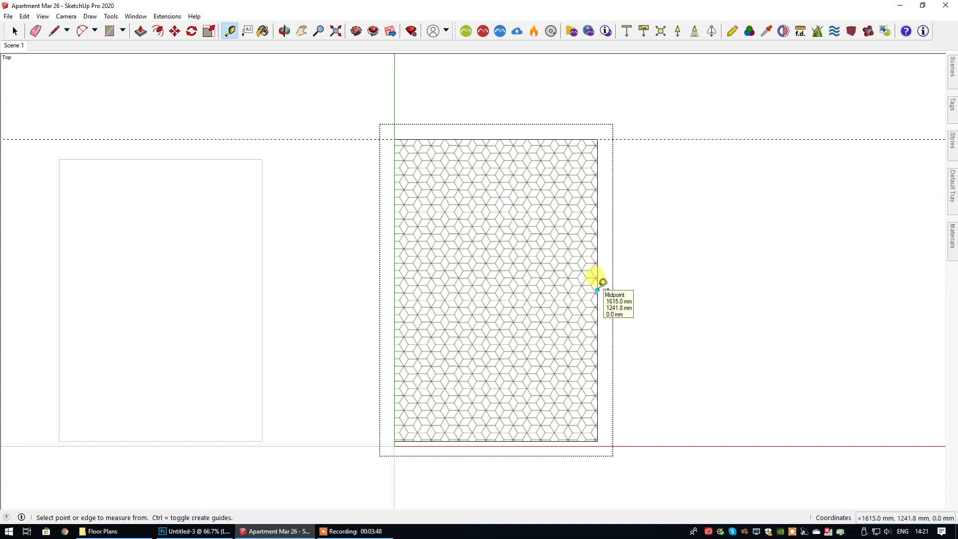
pyautogui.click(597, 290)
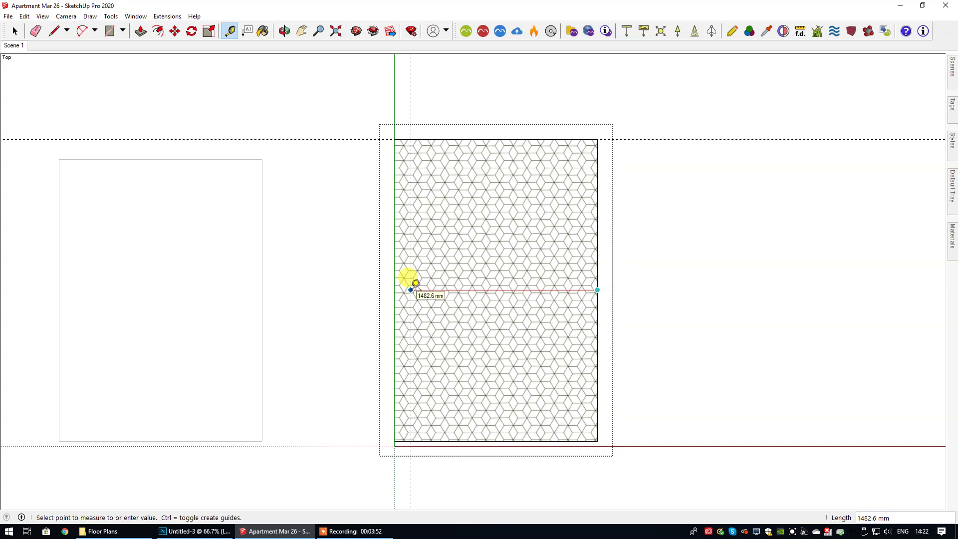
pyautogui.write('1700')
pyautogui.press('Return')
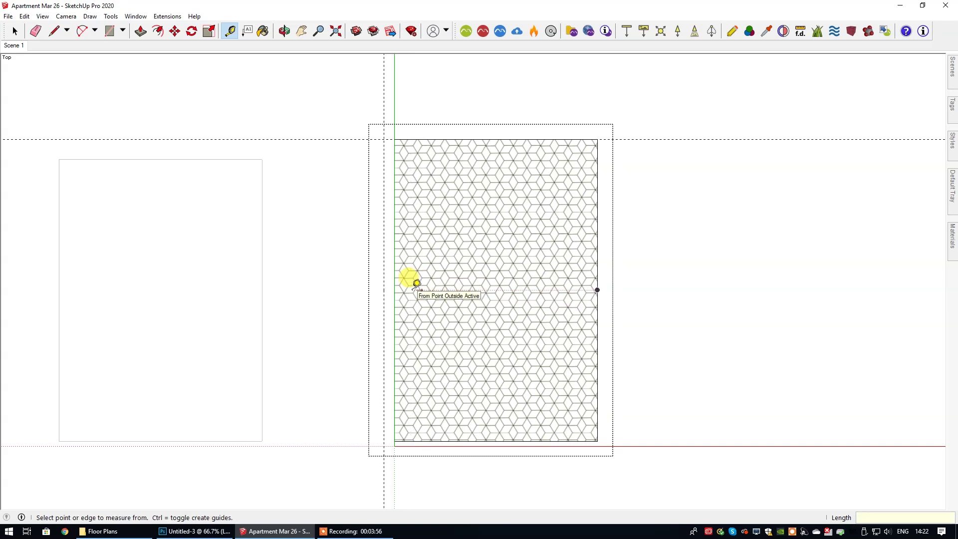
# Widen the copied rug by moving its left edge onto the 1700 mm guide, and close the rug.
pyautogui.click(14, 32)
pyautogui.click(14, 32)
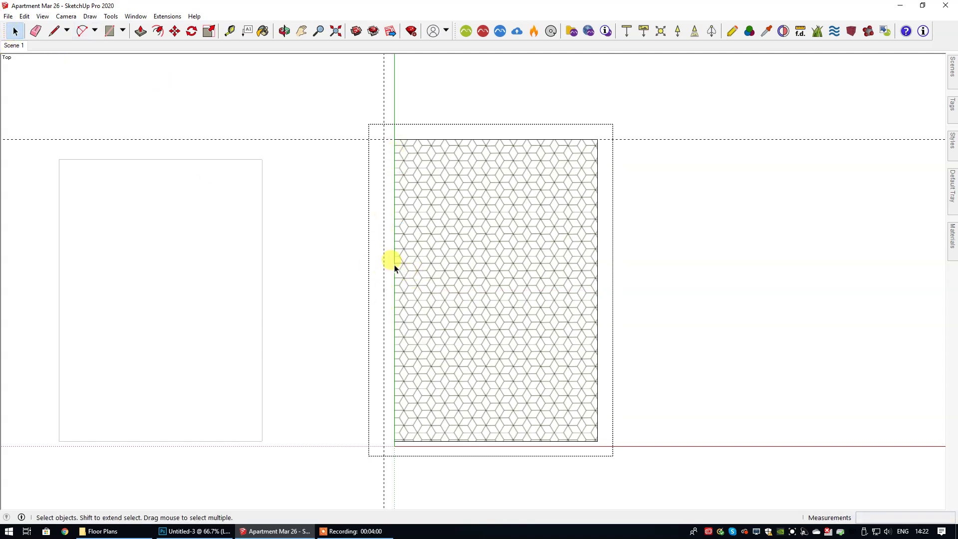
pyautogui.click(394, 268)
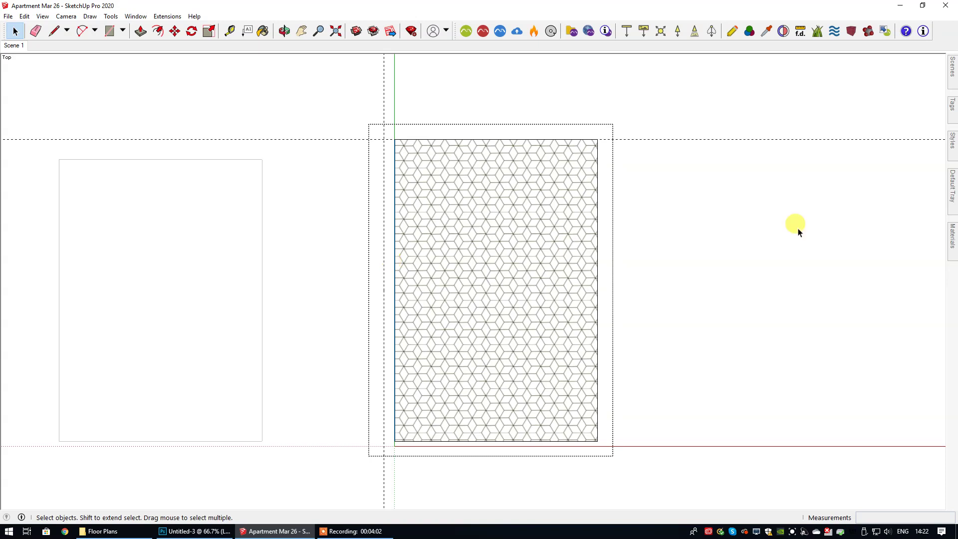
pyautogui.moveTo(392, 128); pyautogui.dragTo(424, 482)
pyautogui.click(175, 32)
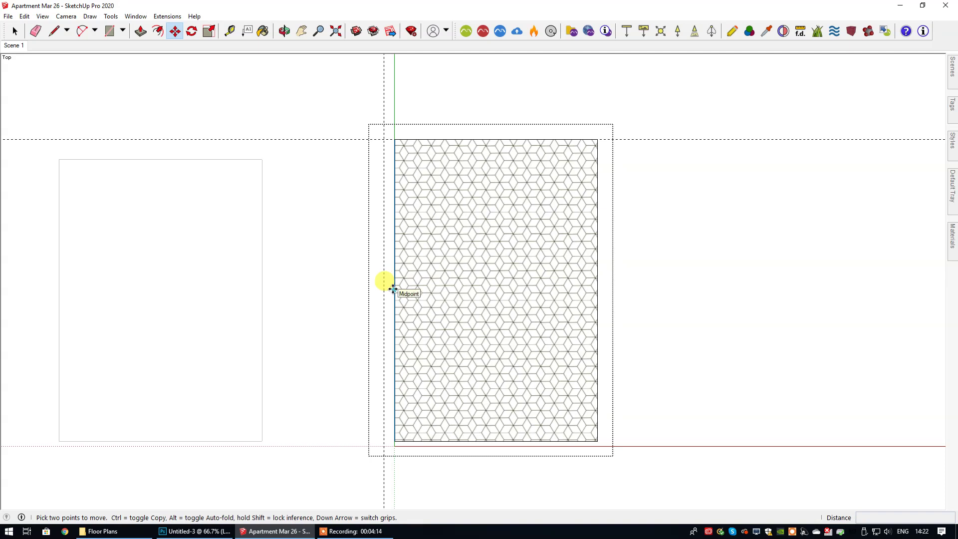
pyautogui.click(393, 290)
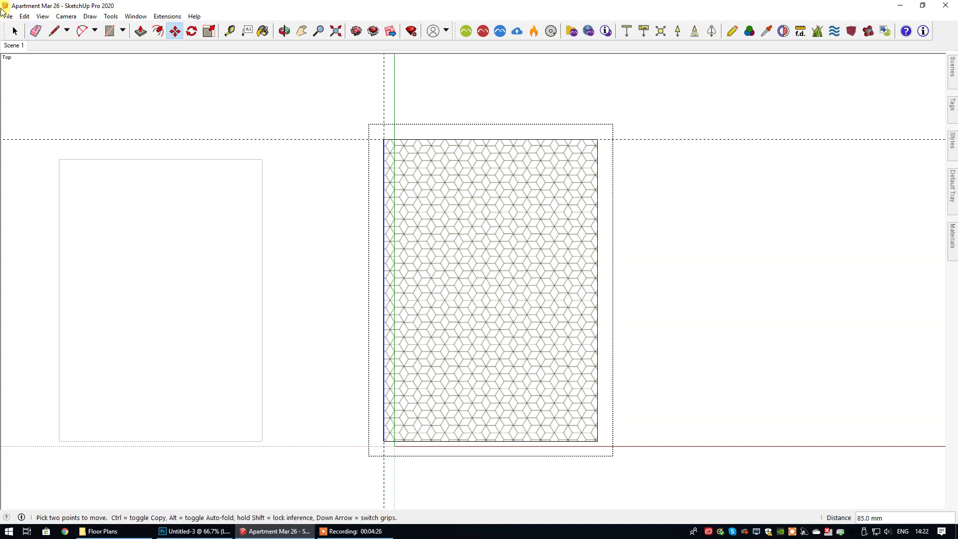
pyautogui.click(15, 33)
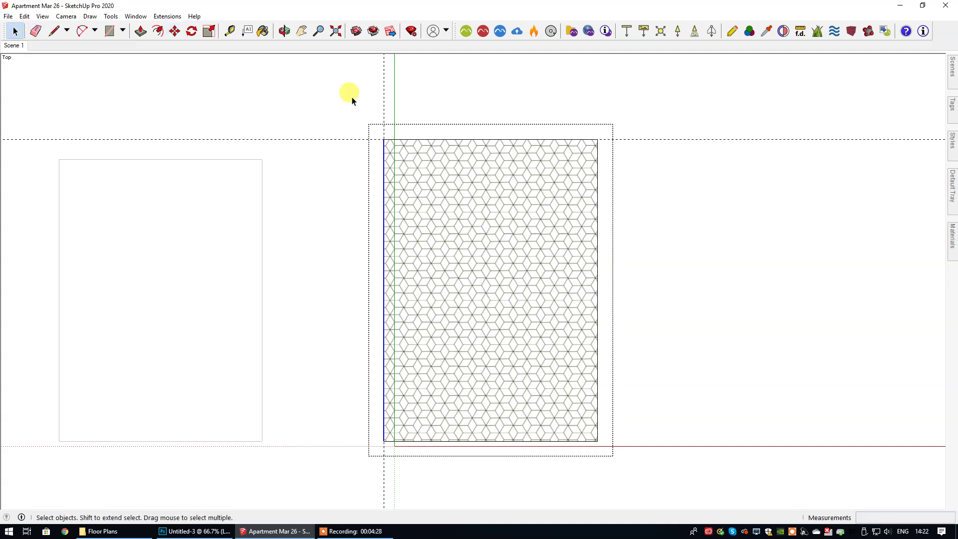
pyautogui.hotkey('ctrl', 'z')
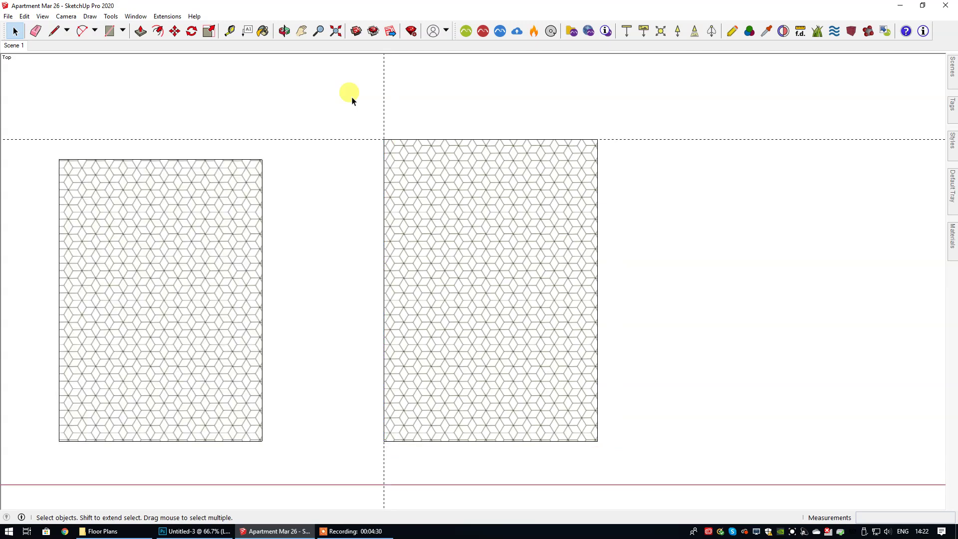
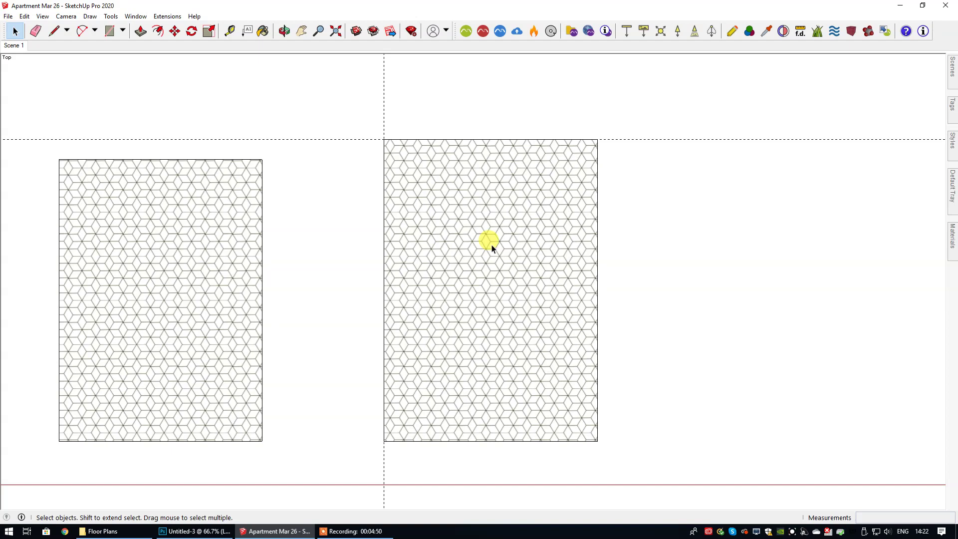
# Delete the vertical and horizontal guides inside the copied rug, and leave its editing mode.
pyautogui.doubleClick(492, 248)
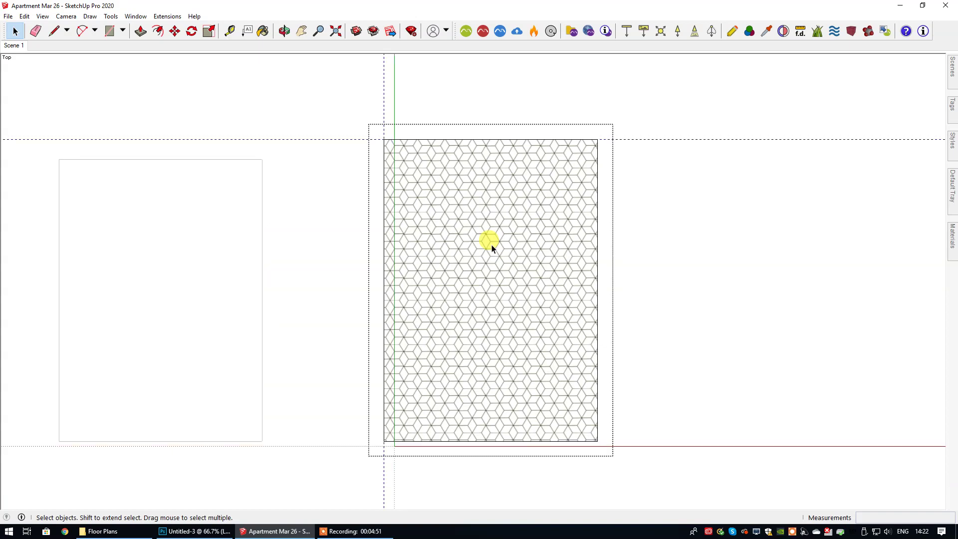
pyautogui.click(385, 76)
pyautogui.press('Delete')
pyautogui.click(339, 141)
pyautogui.press('Delete')
pyautogui.click(680, 262)
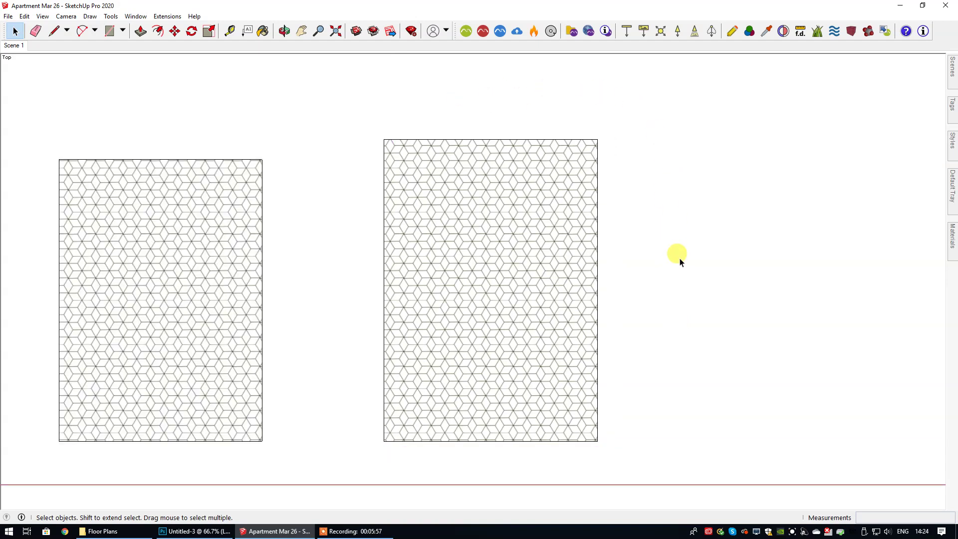
pyautogui.click(24, 16)
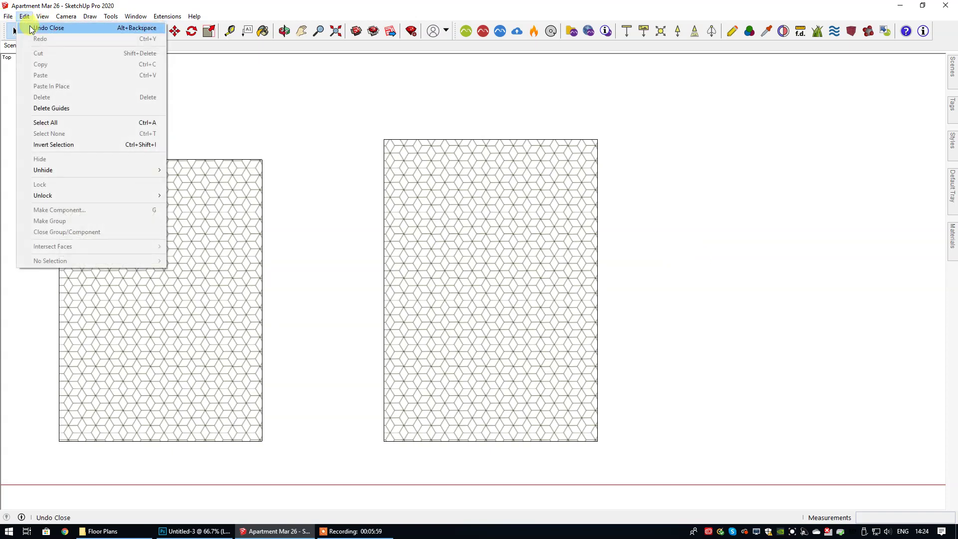
# Undo the removal of the vertical and horizontal guides at the copied rug, and remove all guides at once with Delete Guides.
pyautogui.click(48, 28)
pyautogui.click(25, 16)
pyautogui.click(48, 39)
pyautogui.click(25, 17)
pyautogui.click(490, 181)
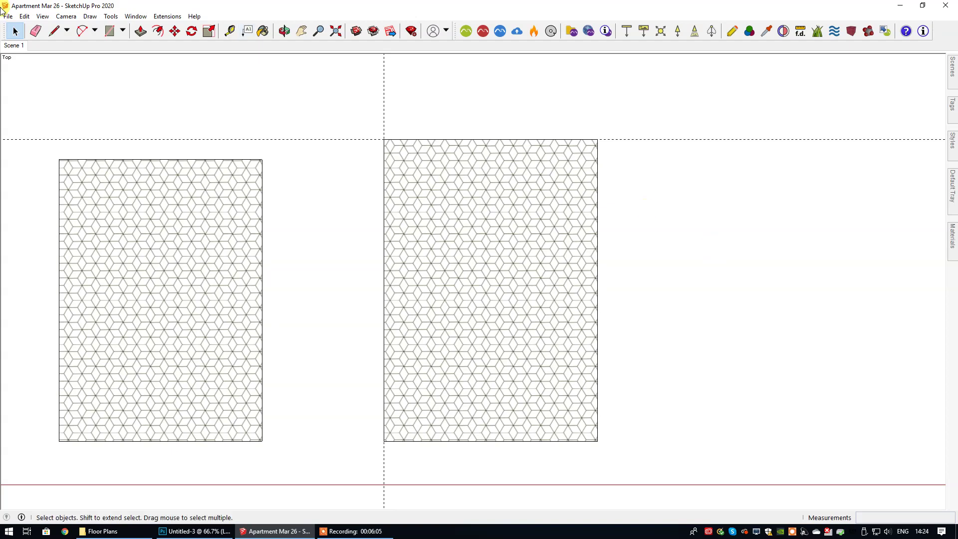
pyautogui.click(24, 17)
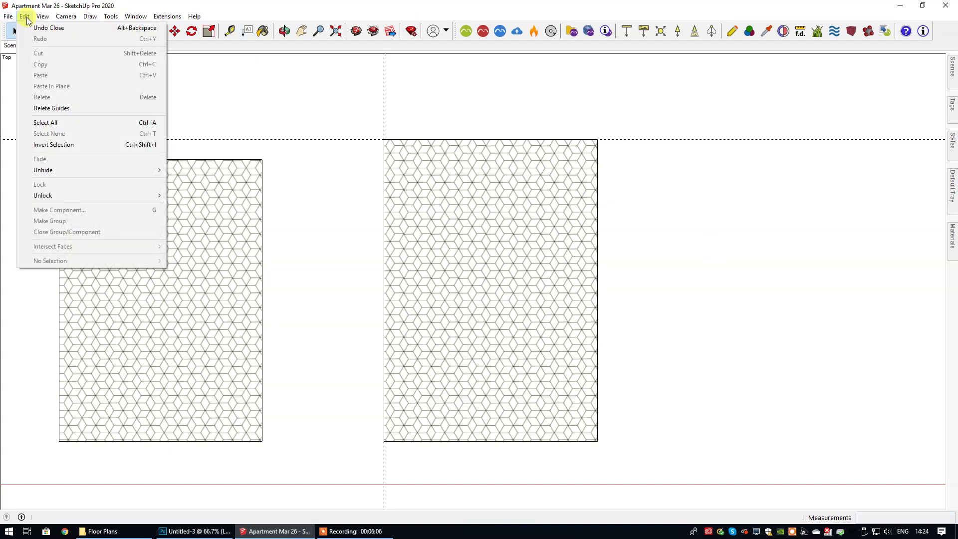
pyautogui.click(55, 108)
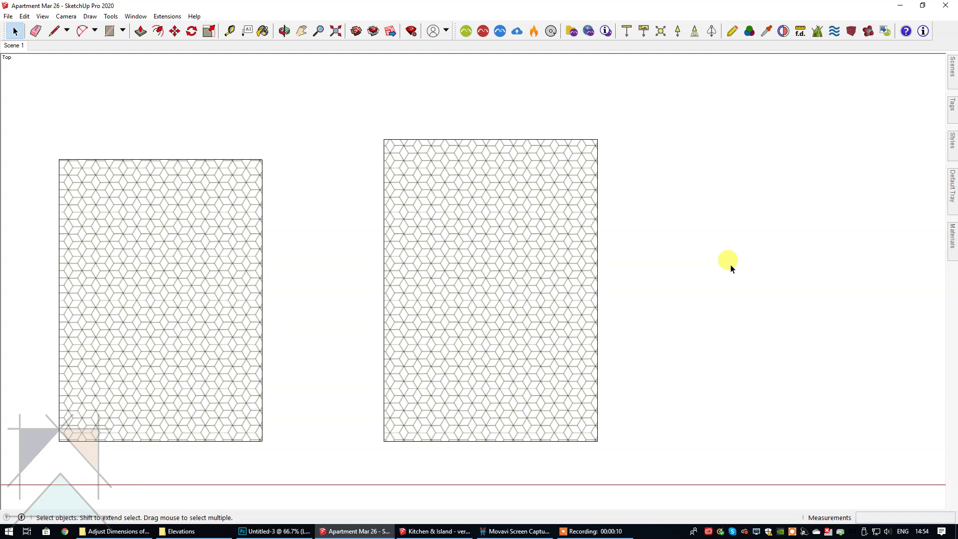
# Switch to the Kitchen & Island - version 2 model and group the wall artwork together with its frame.
pyautogui.click(436, 532)
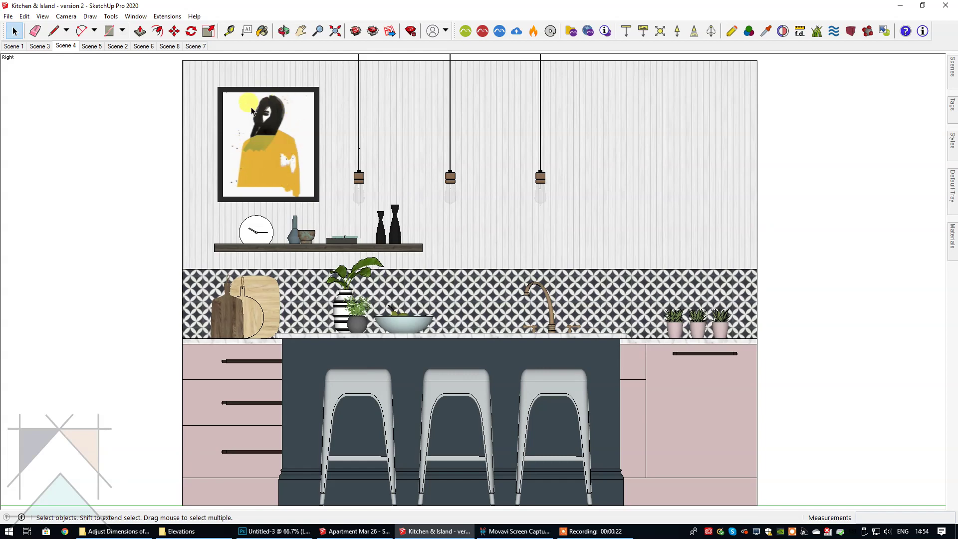
pyautogui.click(276, 178)
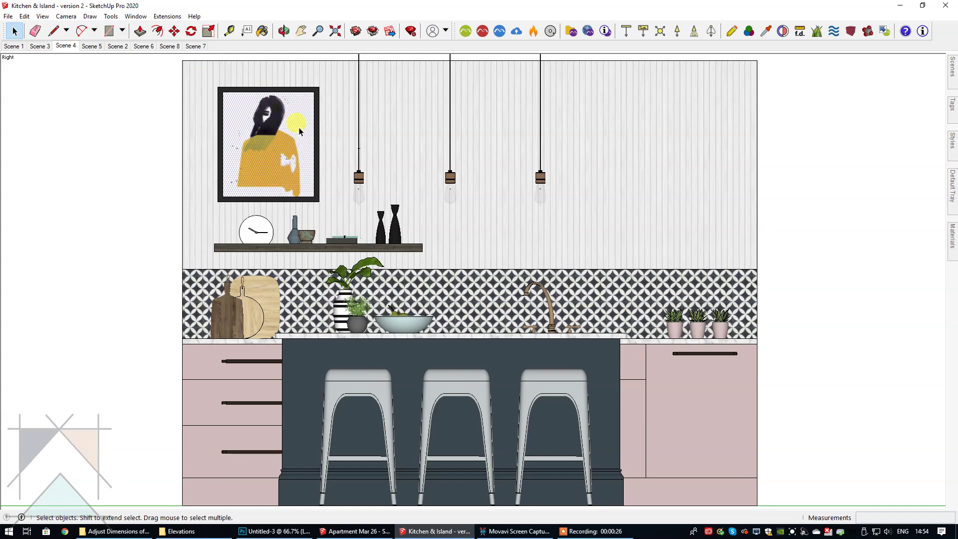
pyautogui.moveTo(205, 80); pyautogui.dragTo(331, 207)
pyautogui.rightClick(278, 174)
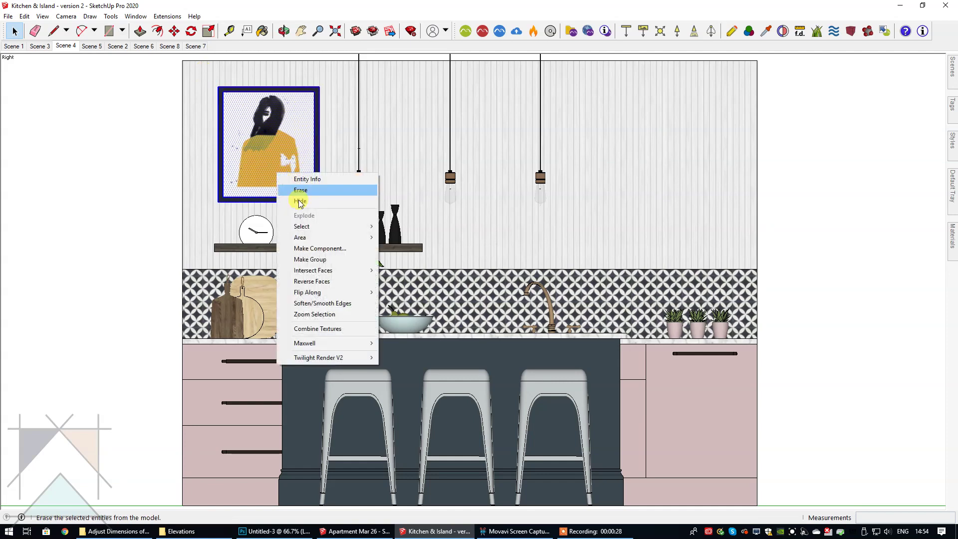
pyautogui.click(325, 259)
# Copy the framed artwork group about 3158 mm sideways into the empty space right of the kitchen wall, and deselect it.
pyautogui.press('m')
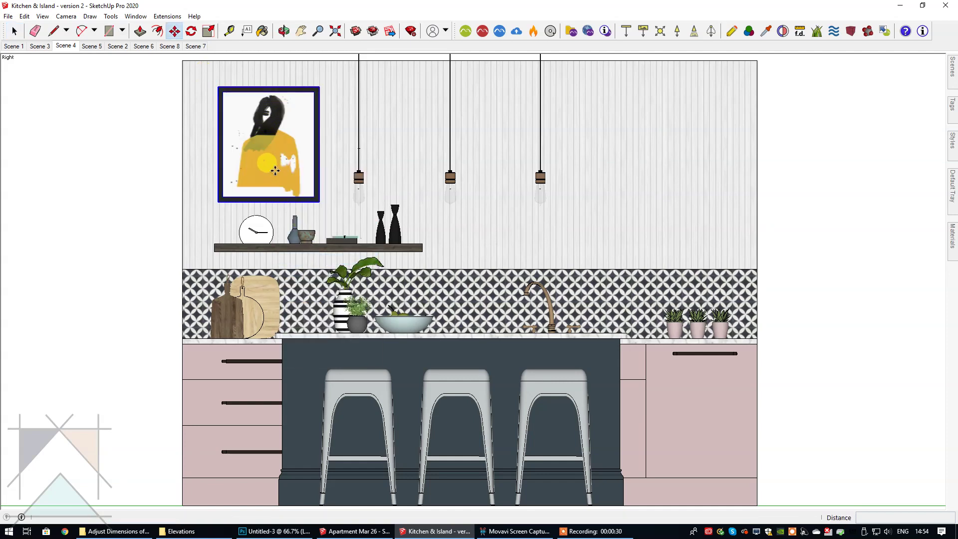
pyautogui.click(258, 167)
pyautogui.press('ctrl')
pyautogui.click(844, 167)
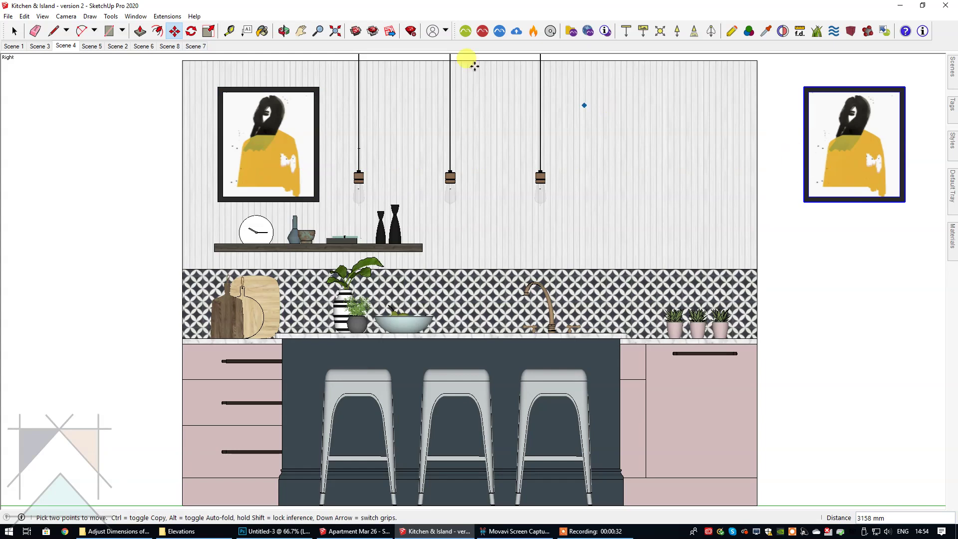
pyautogui.press('h')
pyautogui.moveTo(682, 180); pyautogui.dragTo(330, 299)
pyautogui.scroll(2, 462, 282)
pyautogui.scroll(1, 454, 273)
pyautogui.click(14, 33)
pyautogui.click(513, 98)
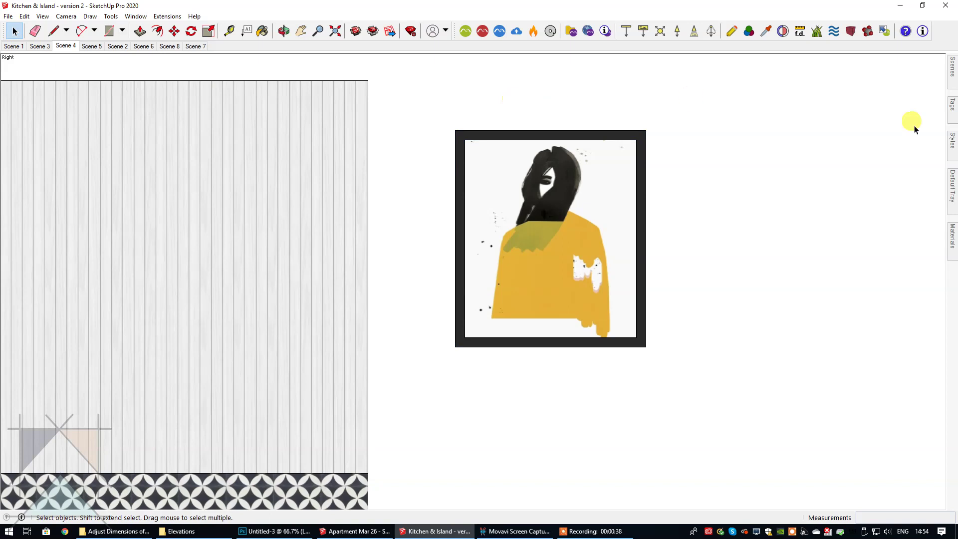
# Sample the Art Yellow material from the copied artwork and open its texture settings for editing.
pyautogui.click(952, 233)
pyautogui.click(932, 58)
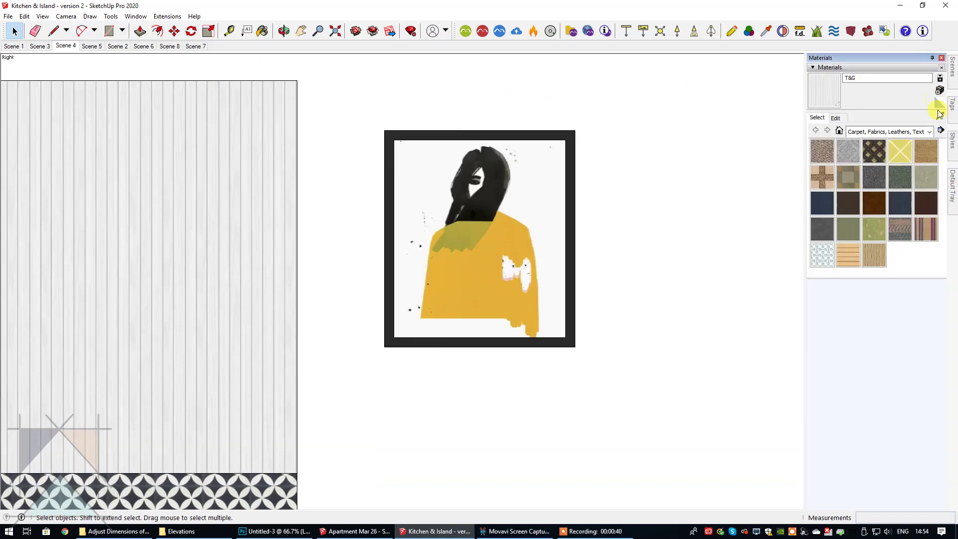
pyautogui.click(941, 115)
pyautogui.click(502, 225)
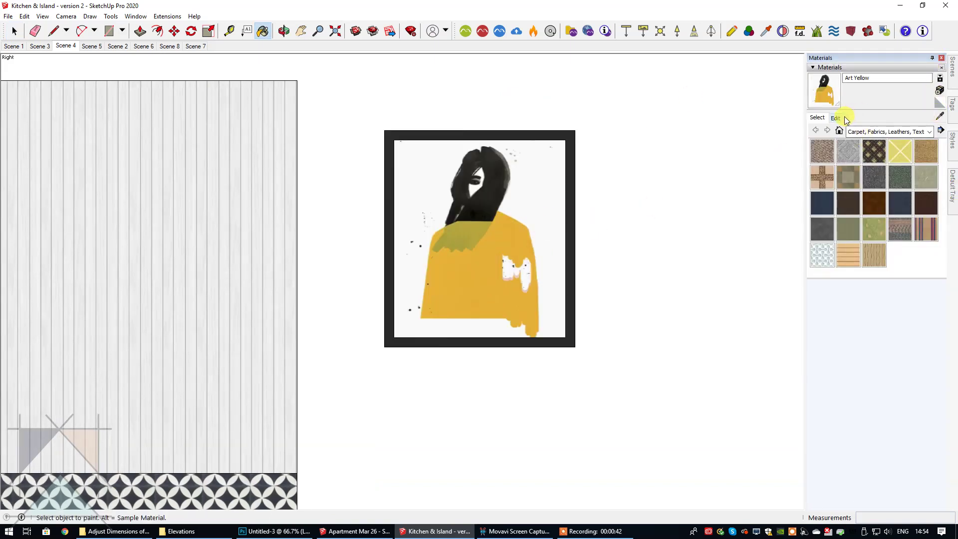
pyautogui.click(835, 117)
pyautogui.click(13, 31)
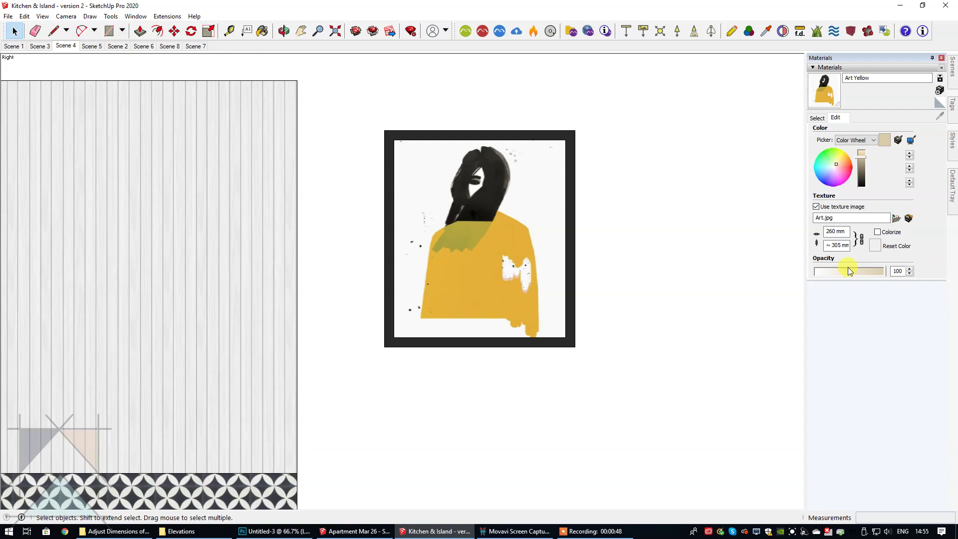
# Set the Art Yellow texture width to 240 mm with the proportions locked.
pyautogui.click(834, 246)
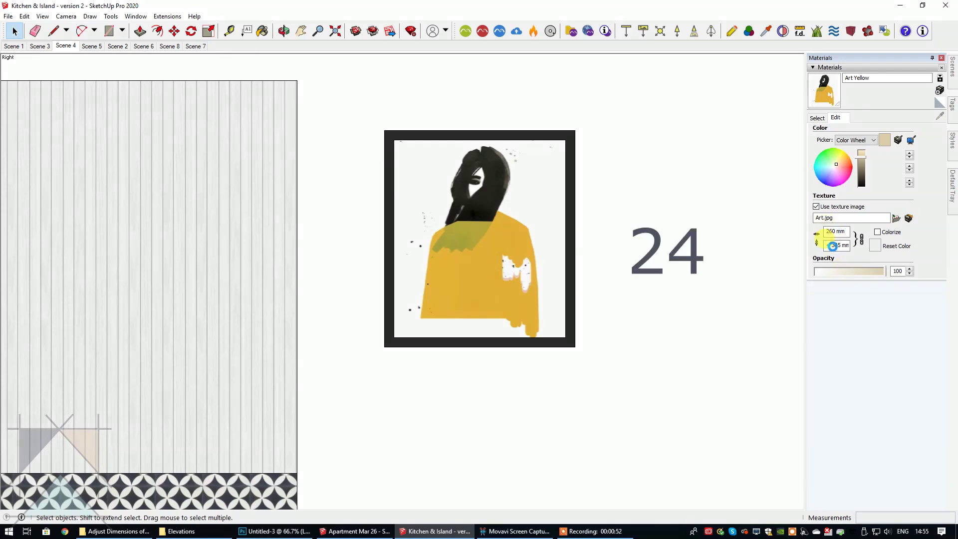
pyautogui.click(829, 231)
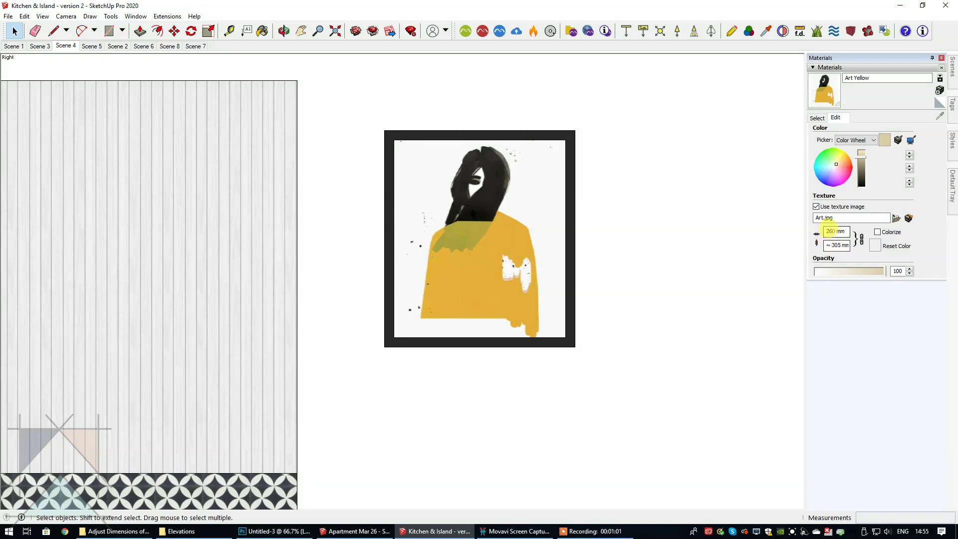
pyautogui.press('BackSpace')
pyautogui.write('4')
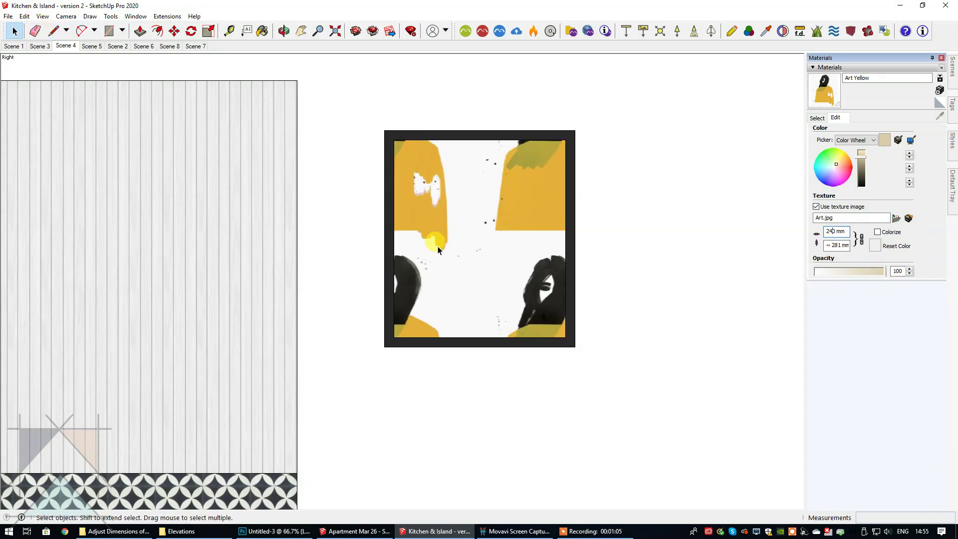
pyautogui.click(504, 244)
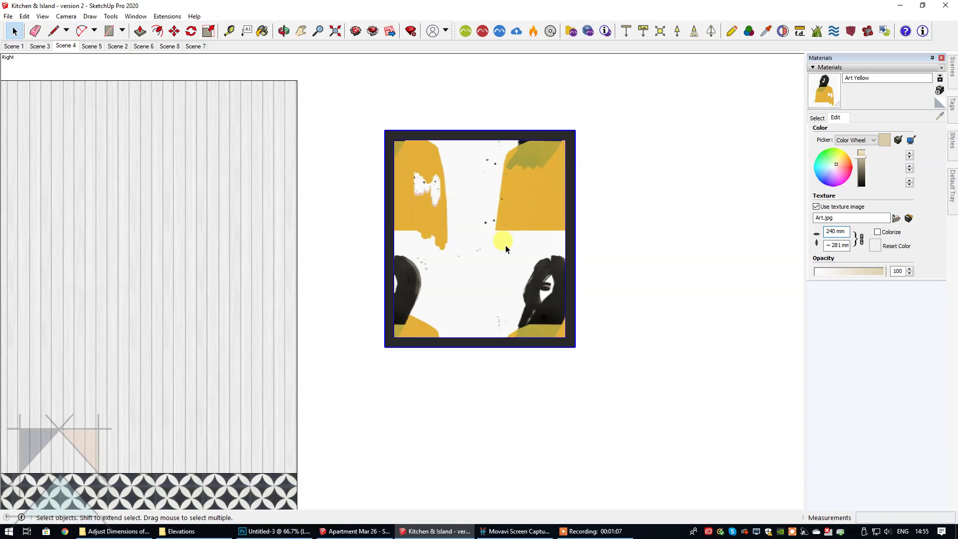
pyautogui.click(638, 254)
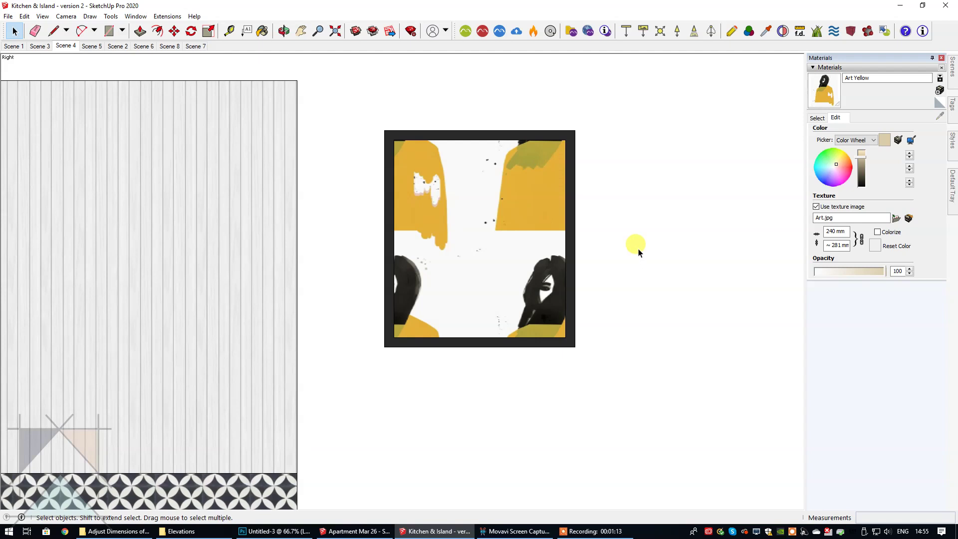
# Open the copied artwork group and reposition the texture on its picture face so one complete figure sits centred in the frame.
pyautogui.doubleClick(474, 252)
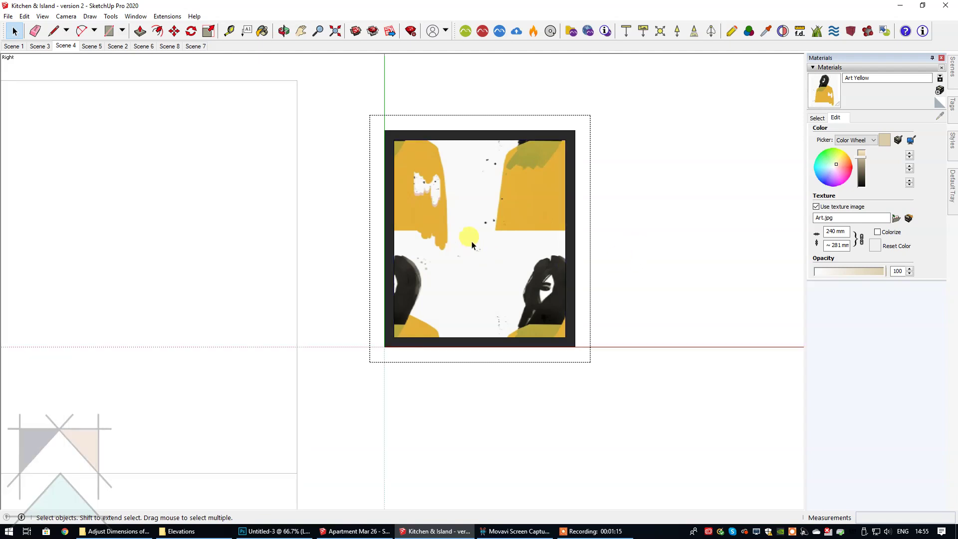
pyautogui.click(472, 244)
pyautogui.rightClick(472, 242)
pyautogui.moveTo(542, 373)
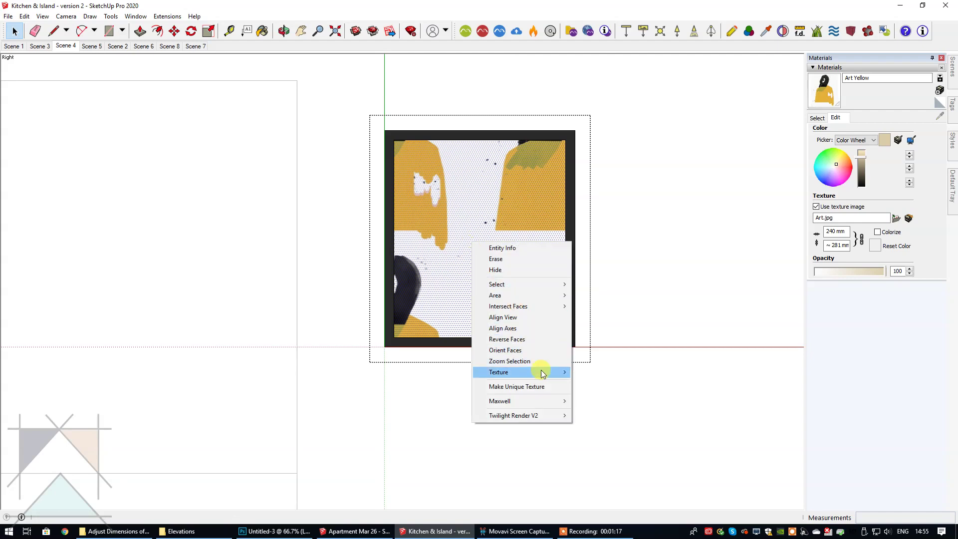
pyautogui.click(597, 371)
pyautogui.moveTo(541, 295); pyautogui.dragTo(462, 182)
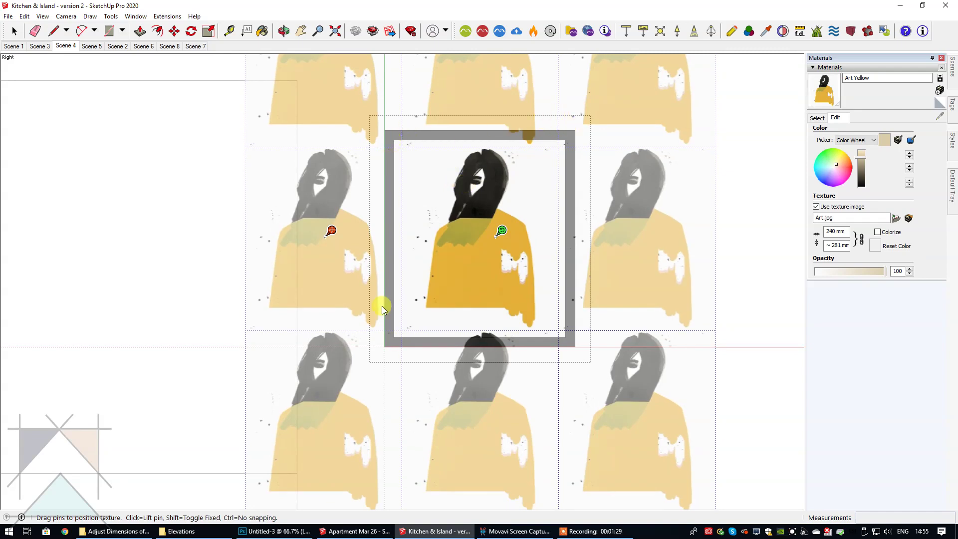
pyautogui.rightClick(502, 254)
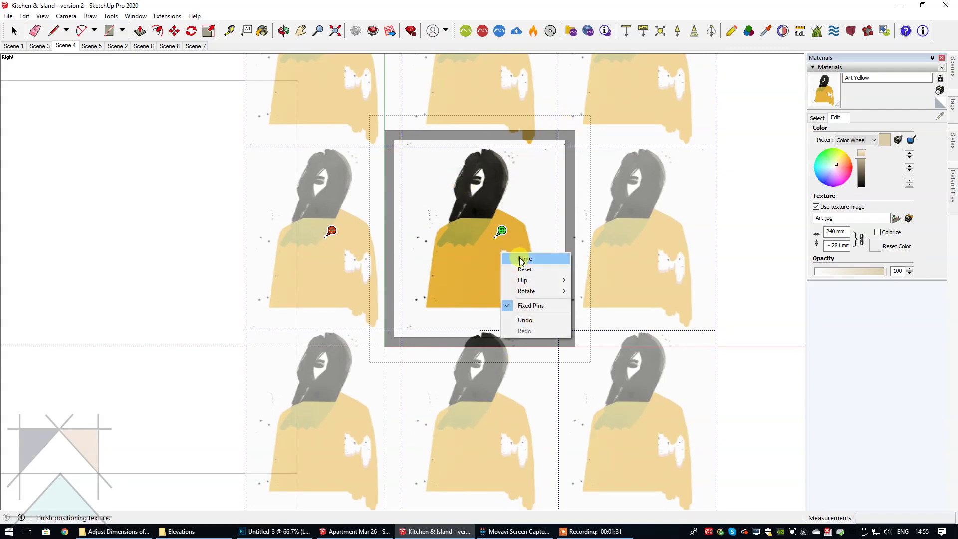
pyautogui.click(522, 258)
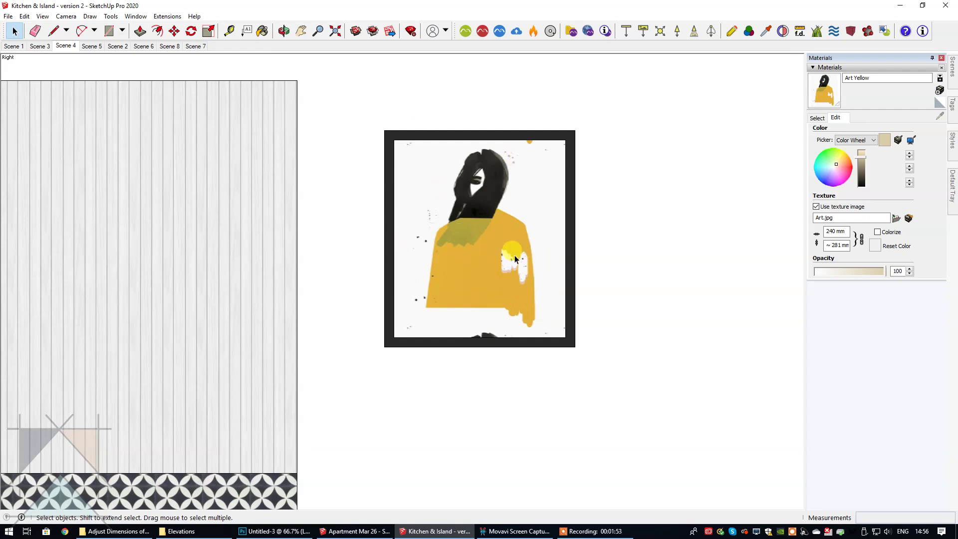
# Move the inner and outer top edges of the copied artwork's frame down 18 mm to crop the repeating image.
pyautogui.doubleClick(511, 190)
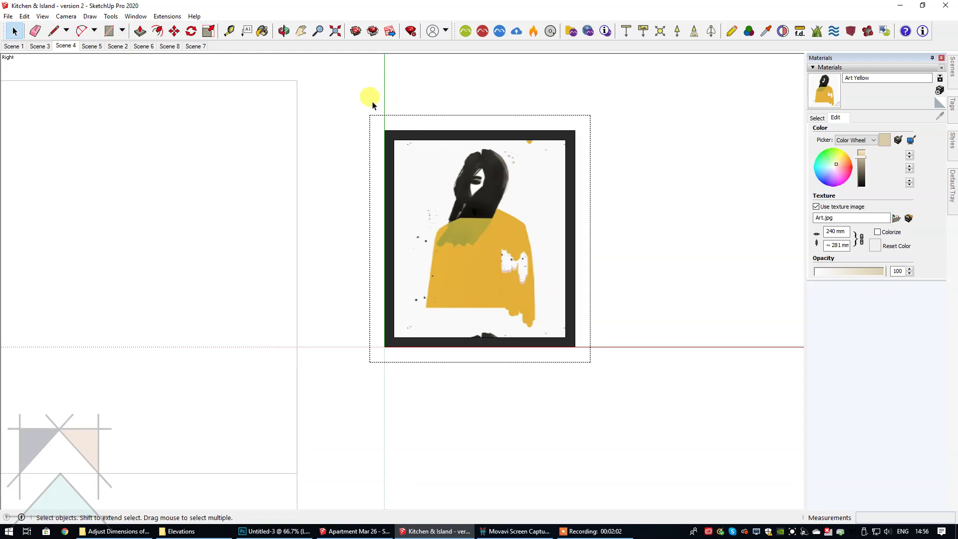
pyautogui.moveTo(378, 106); pyautogui.dragTo(631, 151)
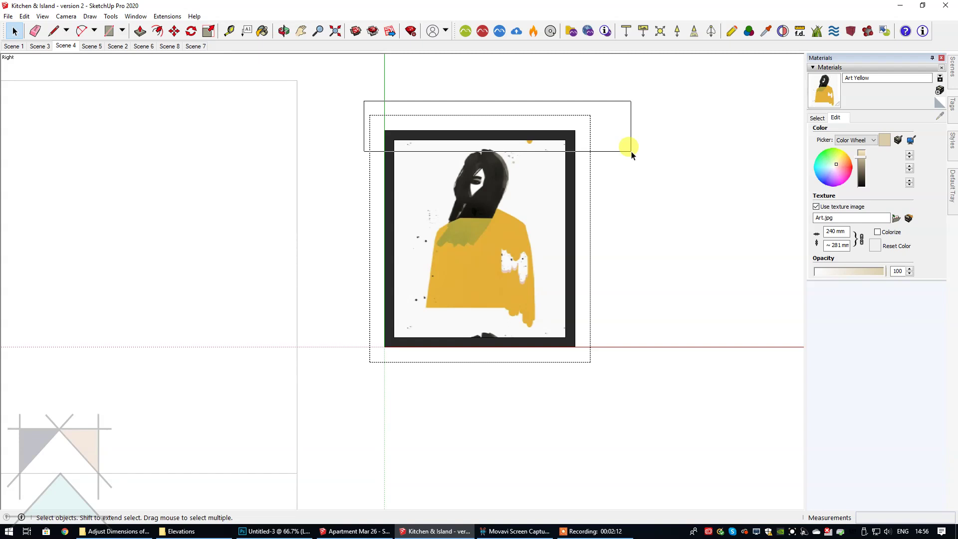
pyautogui.moveTo(631, 151); pyautogui.dragTo(627, 150)
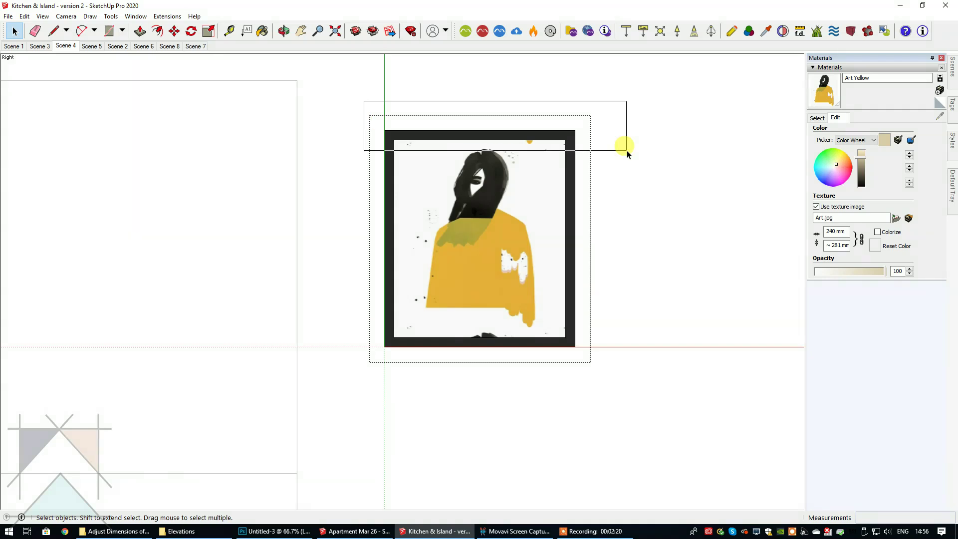
pyautogui.moveTo(627, 150); pyautogui.dragTo(627, 150)
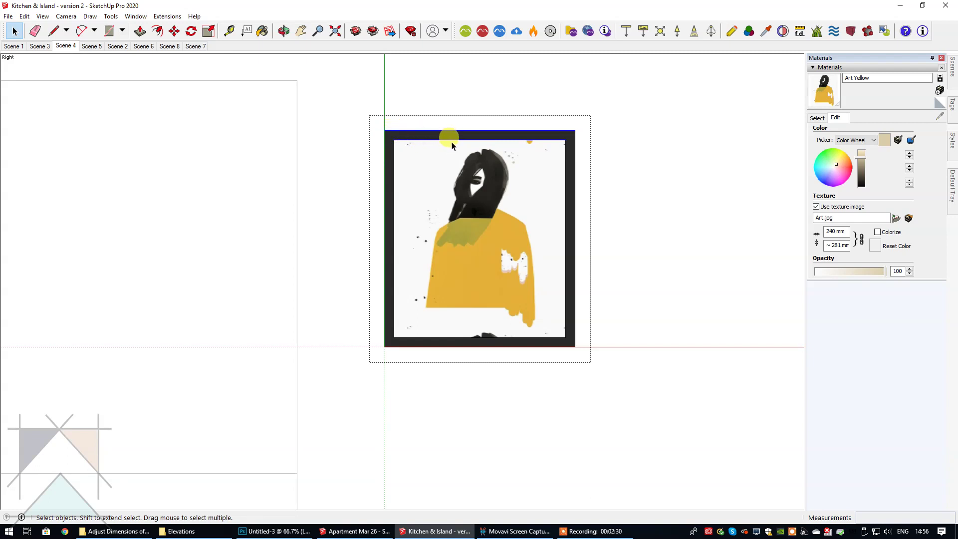
pyautogui.click(178, 36)
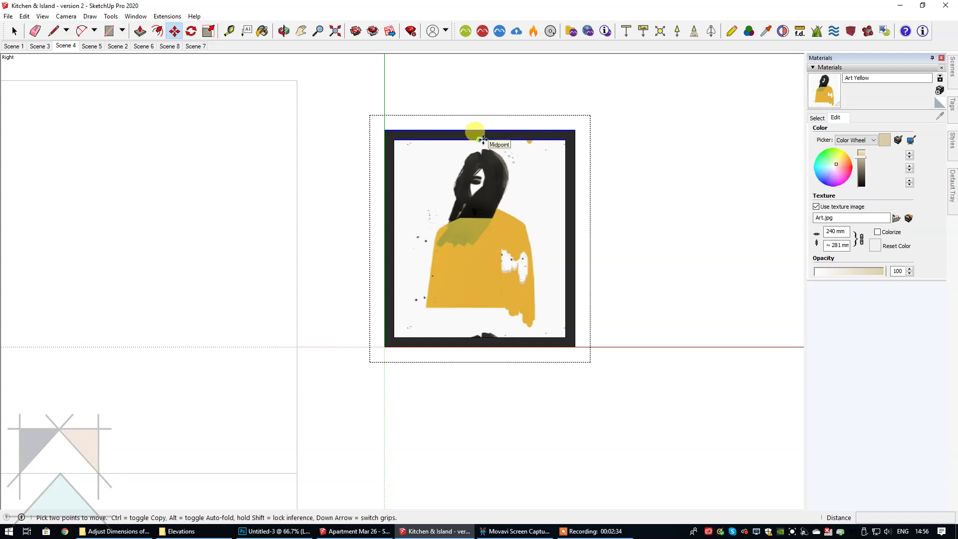
pyautogui.scroll(5, 482, 139)
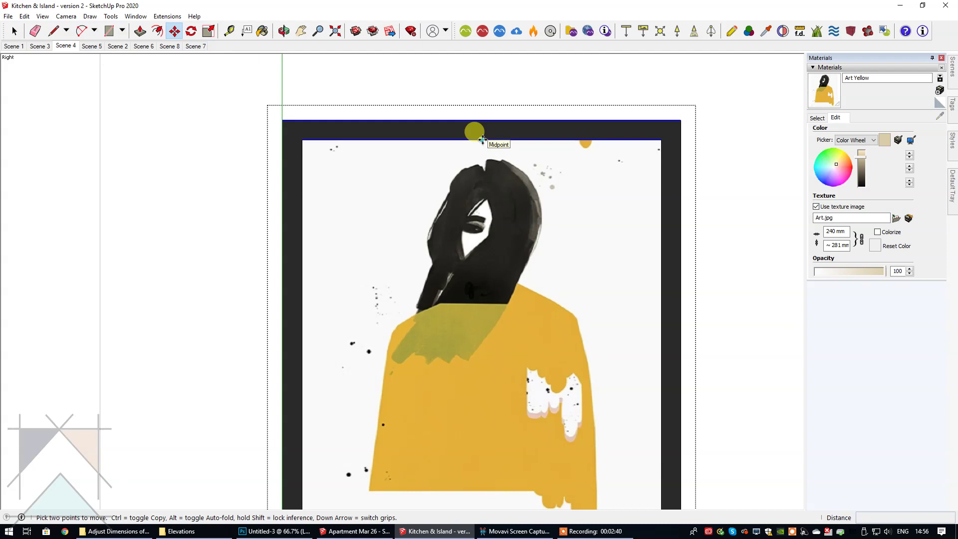
pyautogui.click(482, 140)
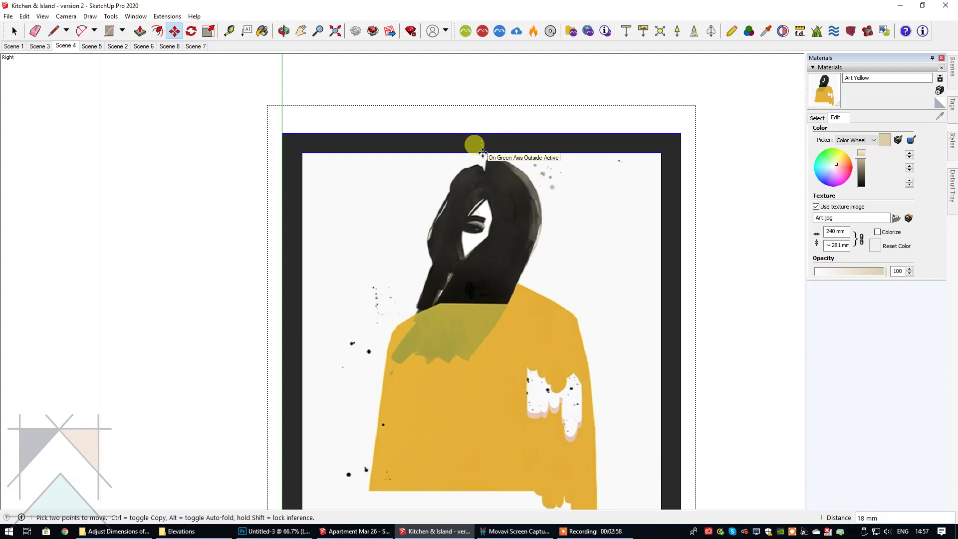
pyautogui.click(483, 152)
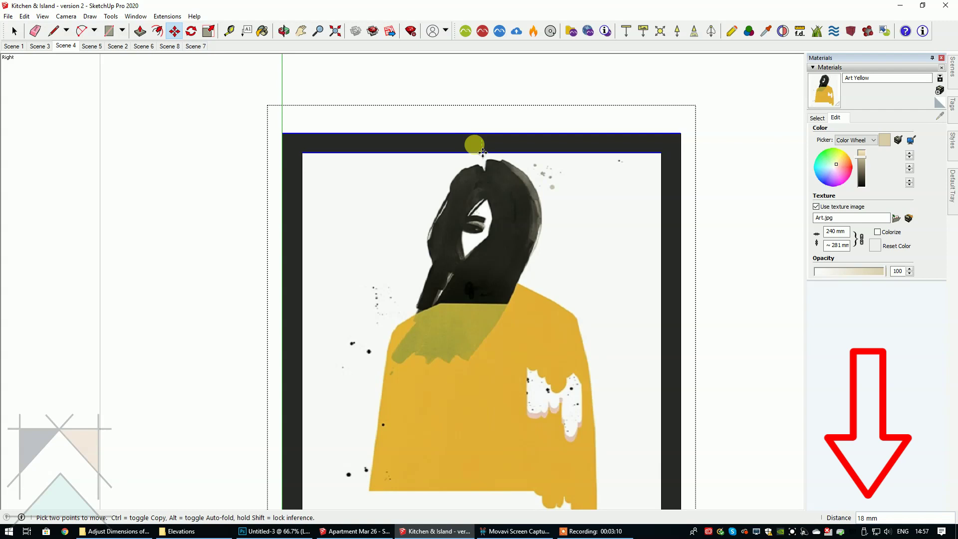
pyautogui.click(483, 151)
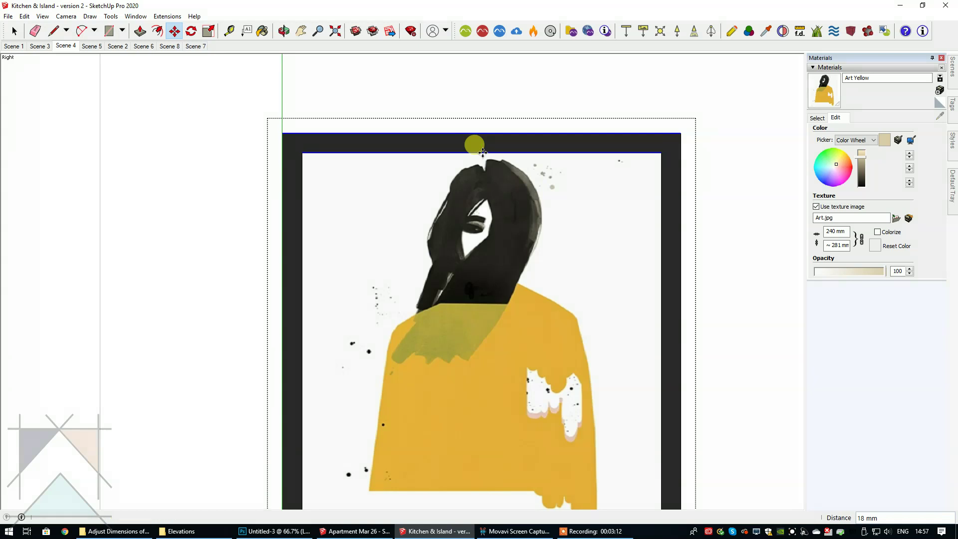
# Move the inner and outer bottom edges of the copied artwork's frame up 18 mm to crop the repeating image.
pyautogui.click(302, 33)
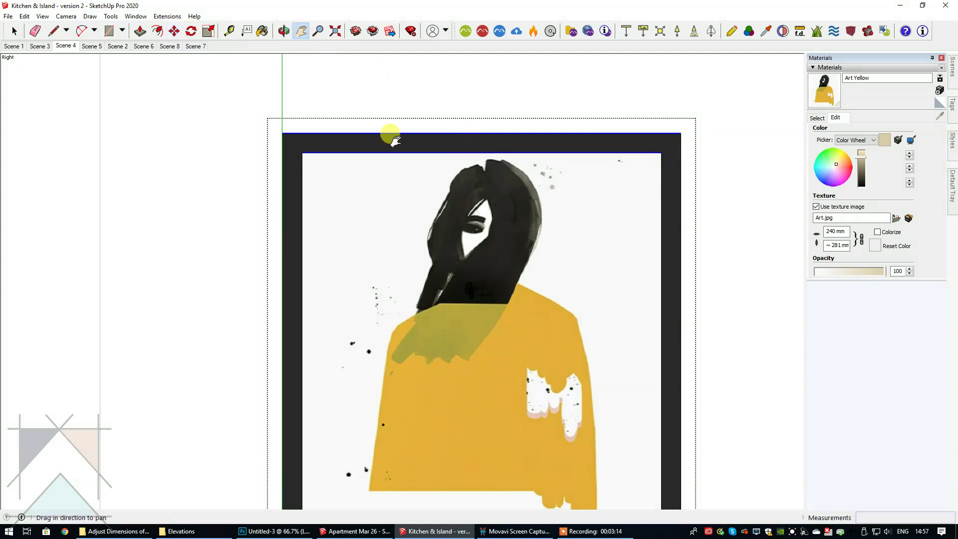
pyautogui.moveTo(493, 316)
pyautogui.mouseDown()
pyautogui.moveTo(487, 188)
pyautogui.moveTo(488, 208)
pyautogui.mouseUp()
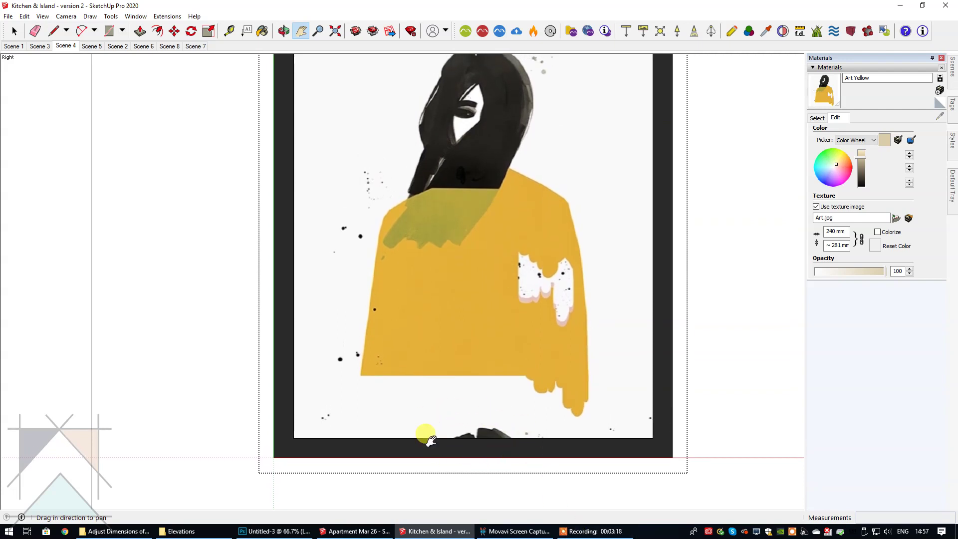
pyautogui.click(21, 36)
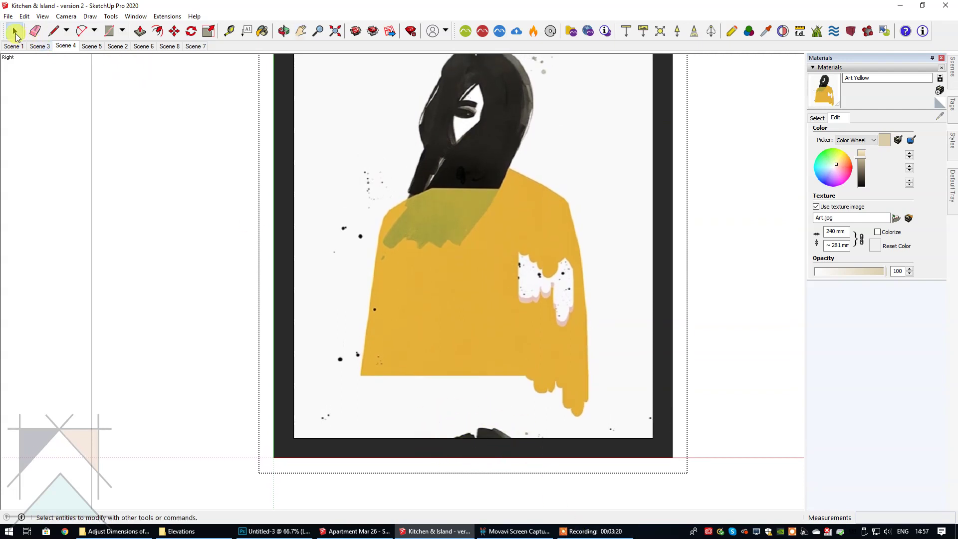
pyautogui.moveTo(252, 433)
pyautogui.mouseDown()
pyautogui.moveTo(573, 488)
pyautogui.moveTo(711, 494)
pyautogui.mouseUp()
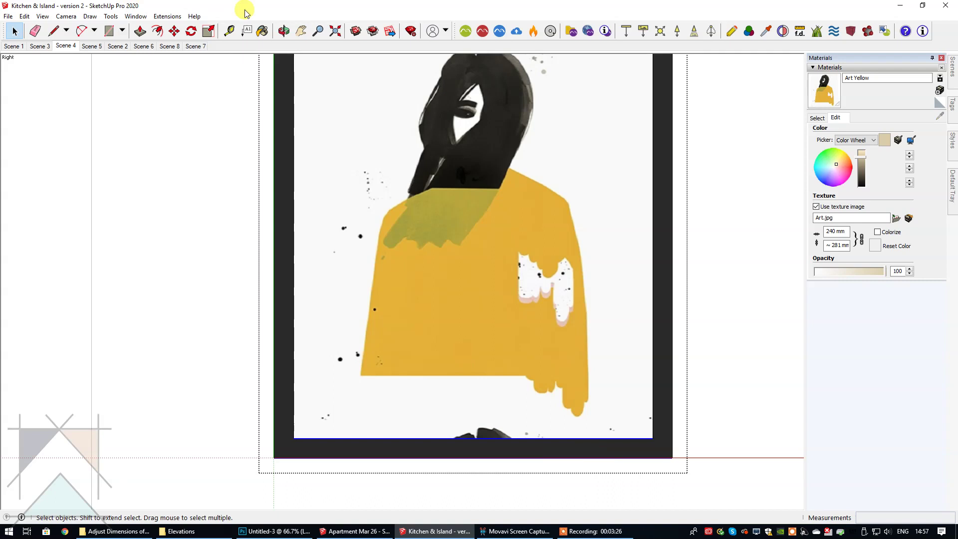
pyautogui.click(175, 31)
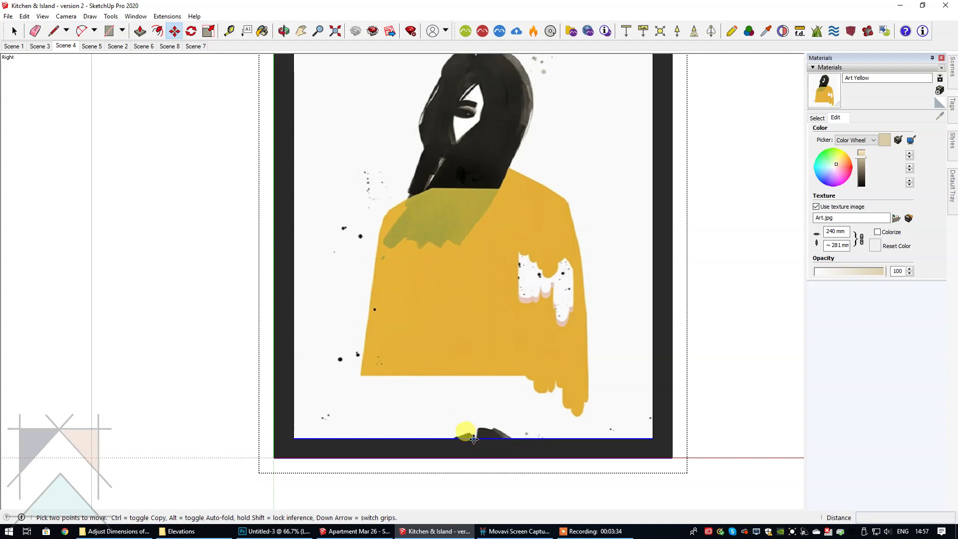
pyautogui.click(474, 439)
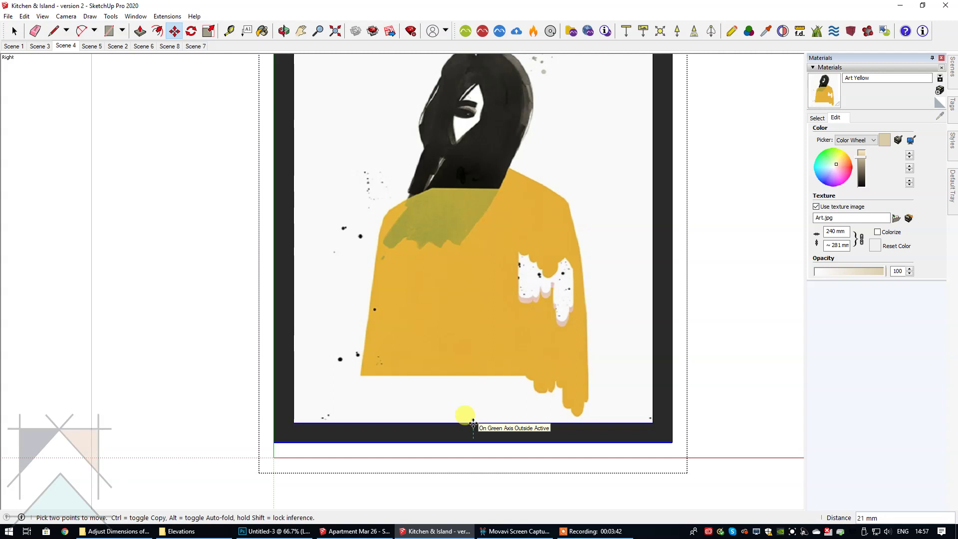
pyautogui.click(474, 422)
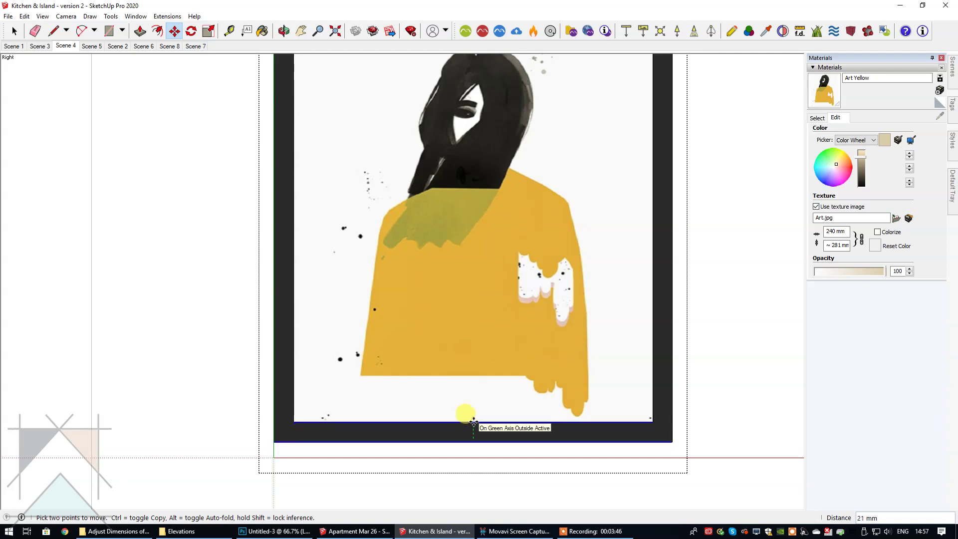
pyautogui.write('18')
pyautogui.press('Return')
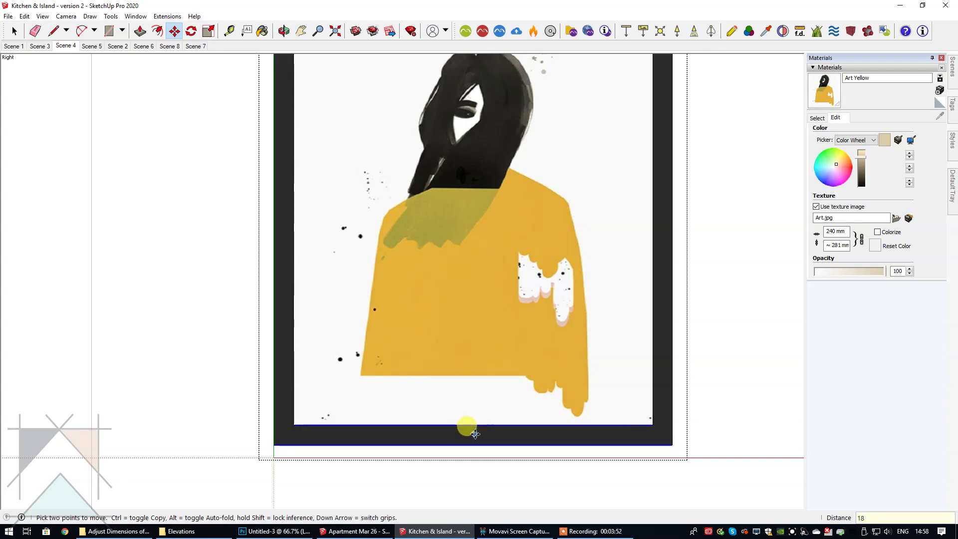
# Move the inner and outer left edges of the copied artwork's frame 18 mm inward, toward the figure.
pyautogui.click(318, 31)
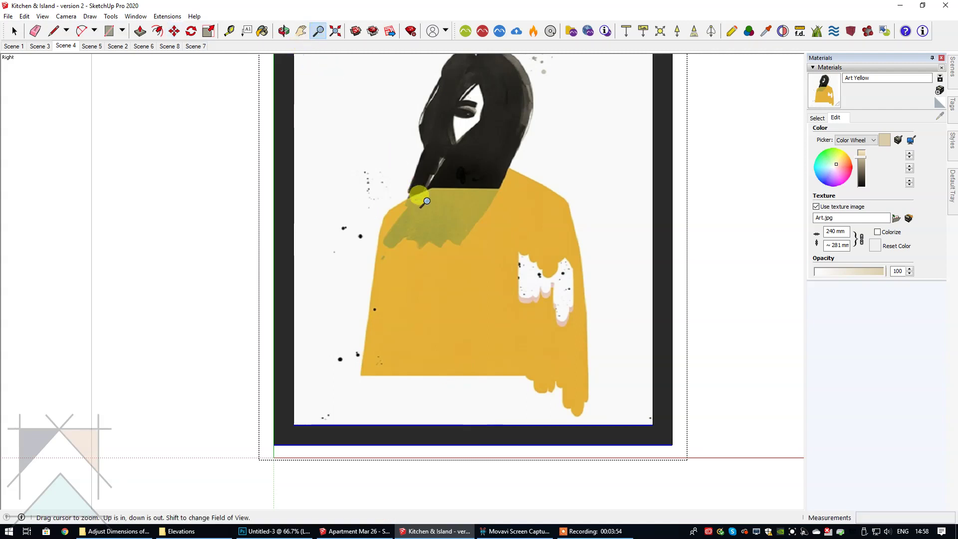
pyautogui.moveTo(418, 196); pyautogui.dragTo(421, 242)
pyautogui.click(302, 31)
pyautogui.moveTo(398, 150); pyautogui.dragTo(408, 171)
pyautogui.press('space')
pyautogui.moveTo(279, 71); pyautogui.dragTo(345, 464)
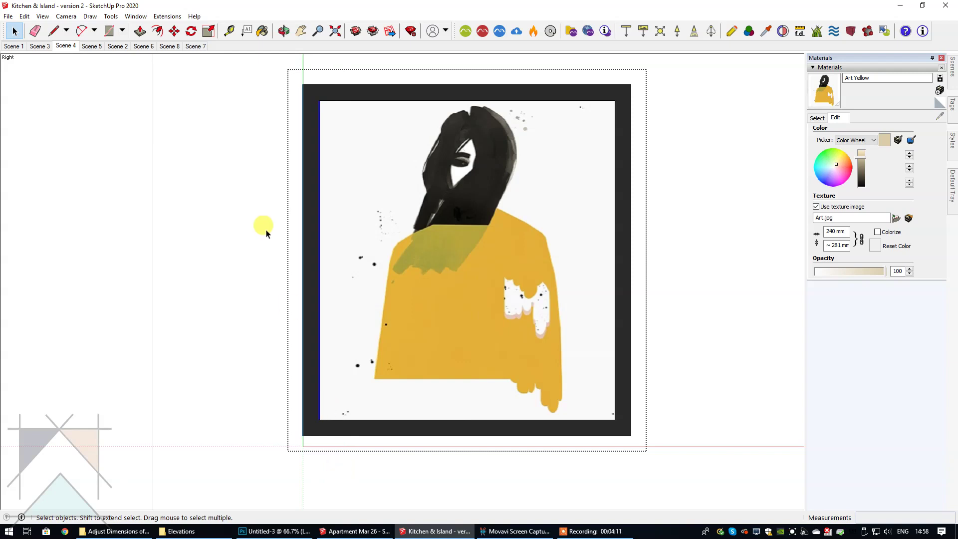
pyautogui.click(174, 33)
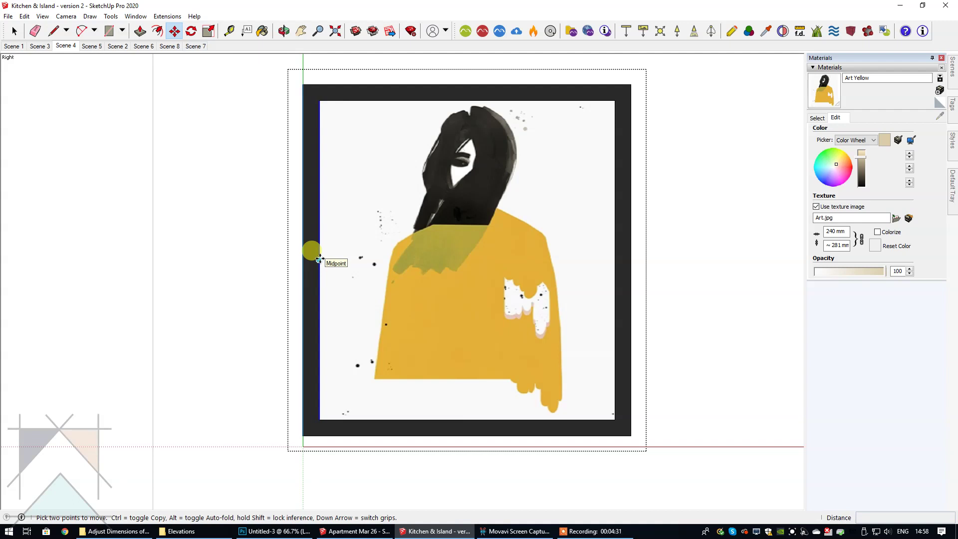
pyautogui.moveTo(318, 258)
pyautogui.mouseDown()
pyautogui.moveTo(336, 258)
pyautogui.moveTo(320, 259)
pyautogui.moveTo(328, 259)
pyautogui.mouseUp()
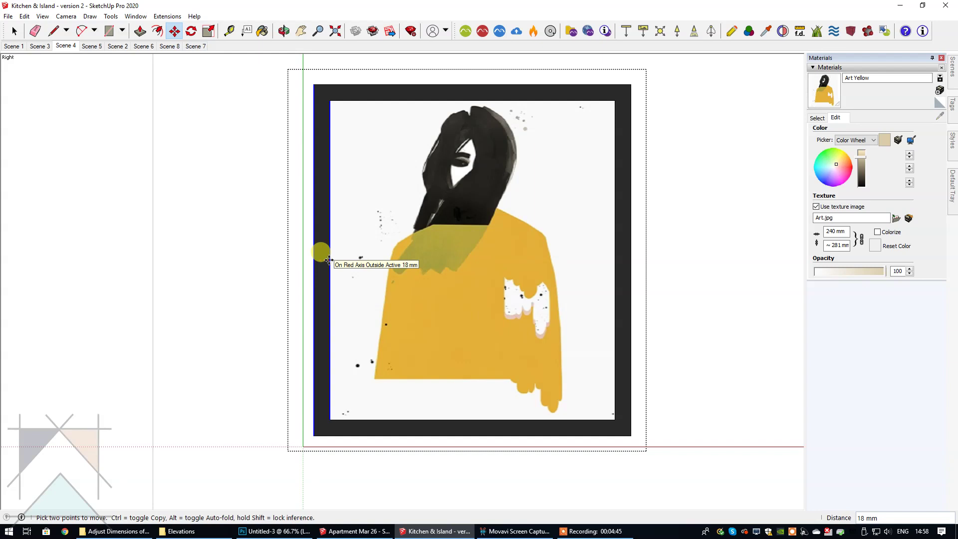
pyautogui.moveTo(328, 260); pyautogui.dragTo(328, 260)
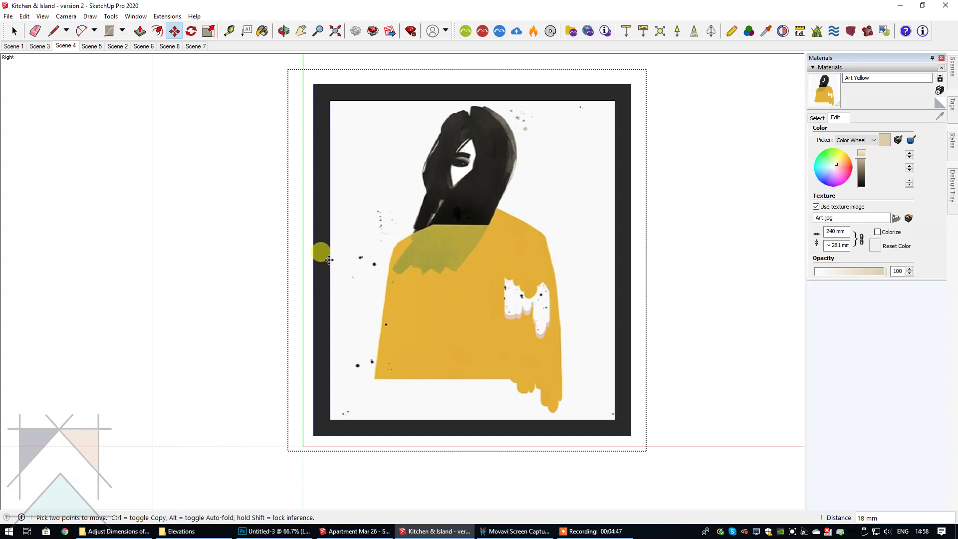
pyautogui.moveTo(329, 260); pyautogui.dragTo(320, 254)
# Move the inner and outer right edges of the copied artwork's frame 18 mm inward and close the group.
pyautogui.press('space')
pyautogui.moveTo(600, 75); pyautogui.dragTo(709, 458)
pyautogui.click(174, 31)
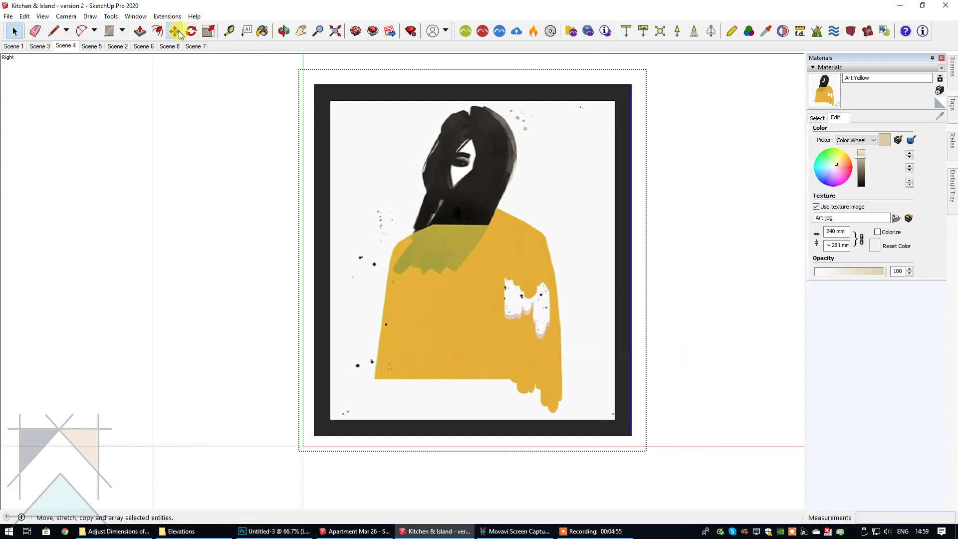
pyautogui.click(631, 262)
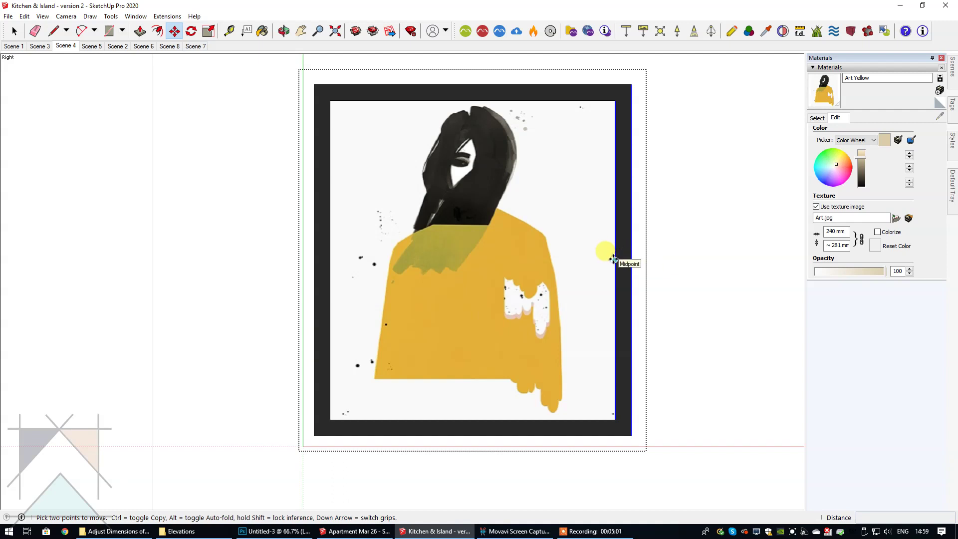
pyautogui.click(613, 261)
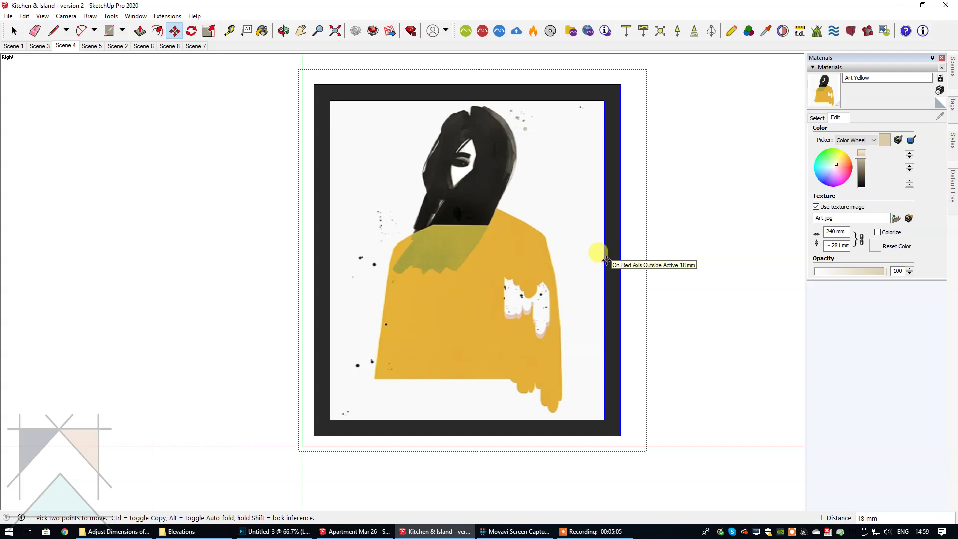
pyautogui.click(607, 260)
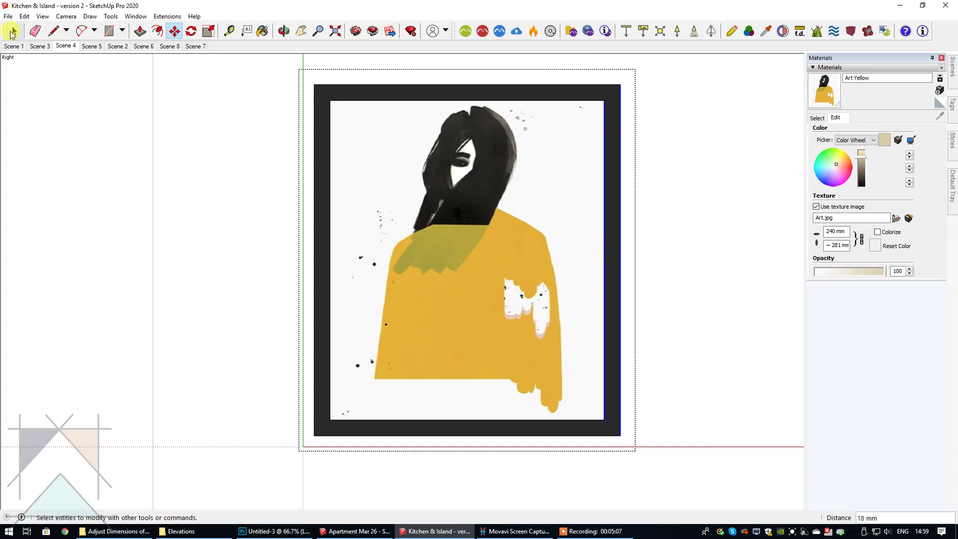
pyautogui.click(13, 32)
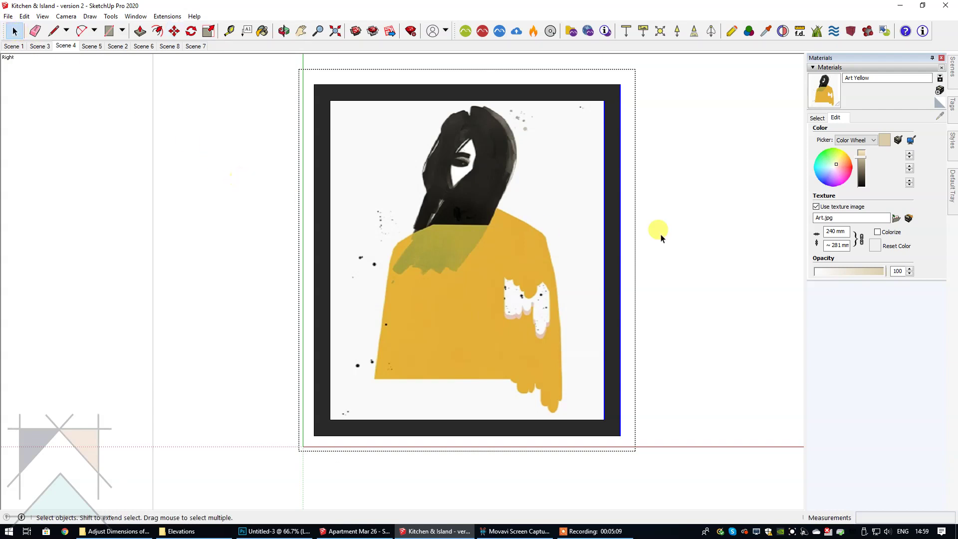
pyautogui.click(716, 234)
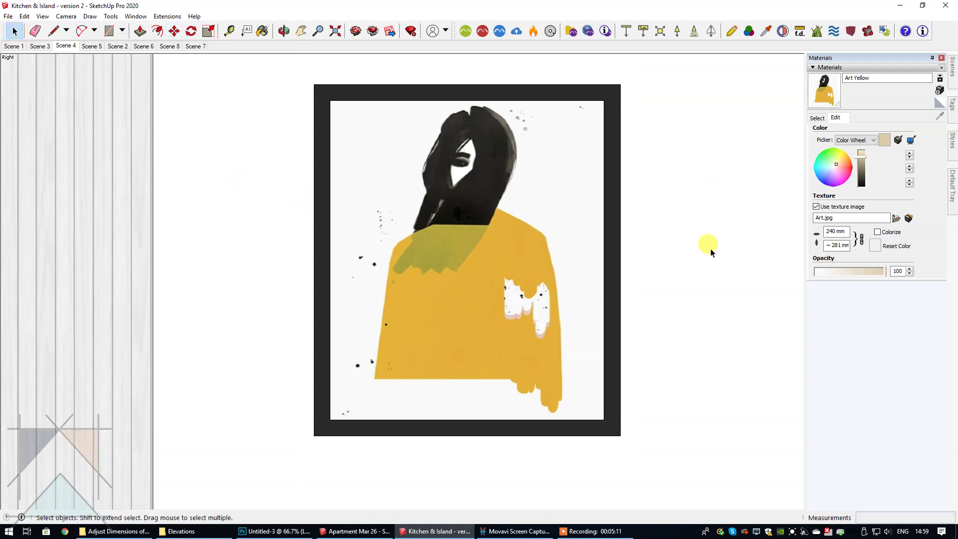